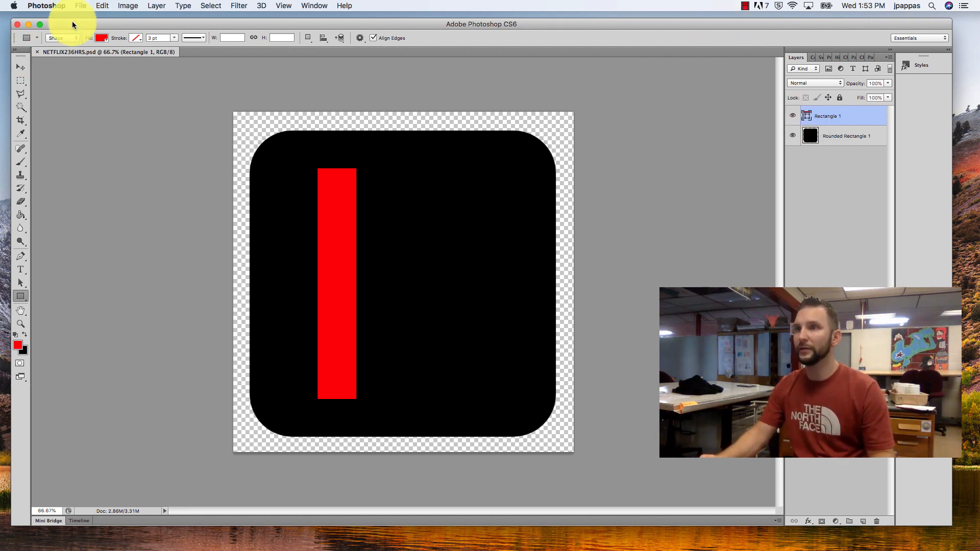
# - Move the red vertical bar slightly right, toward the centre of the black rounded square
pyautogui.click(21, 66)
pyautogui.moveTo(363, 245)
pyautogui.mouseDown()
pyautogui.moveTo(424, 246)
pyautogui.moveTo(333, 230)
pyautogui.moveTo(369, 238)
pyautogui.moveTo(360, 240)
pyautogui.mouseUp()
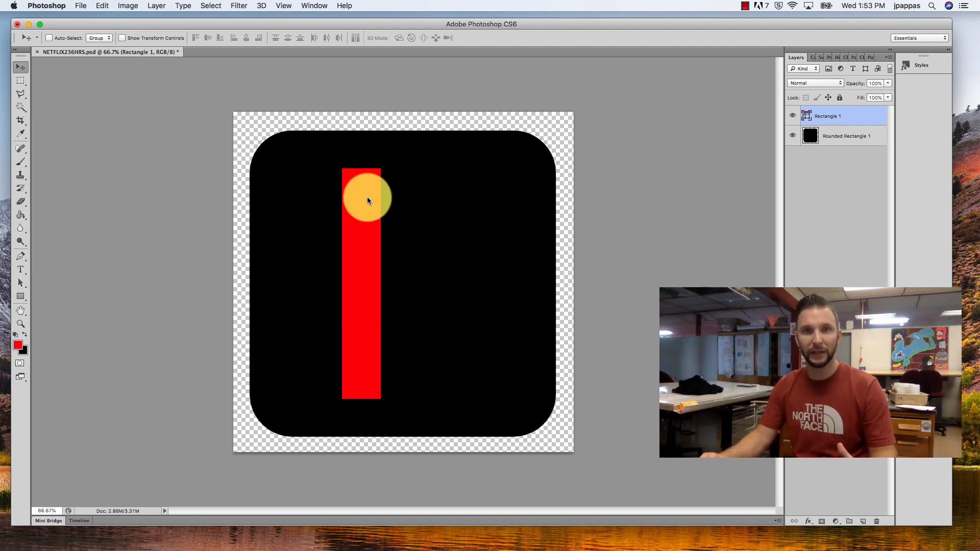
# - Duplicate the red bar's layer as Rectangle 1 copy and place the copy just right of the original with a narrow gap
pyautogui.rightClick(840, 117)
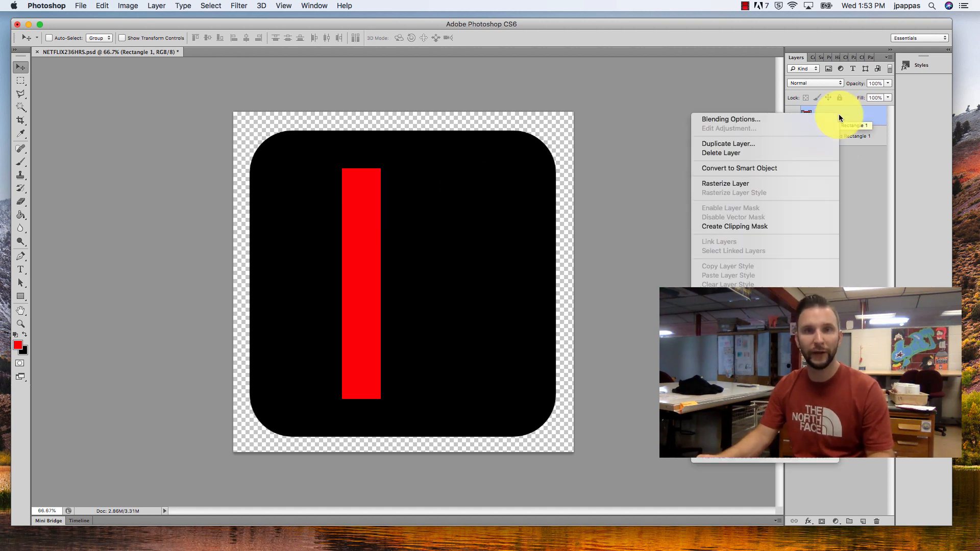
pyautogui.rightClick(839, 117)
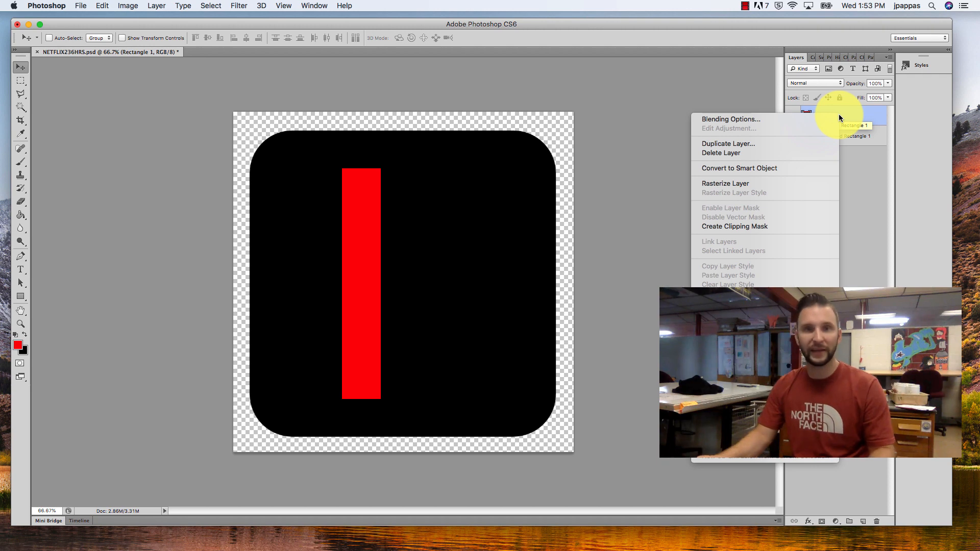
pyautogui.click(814, 142)
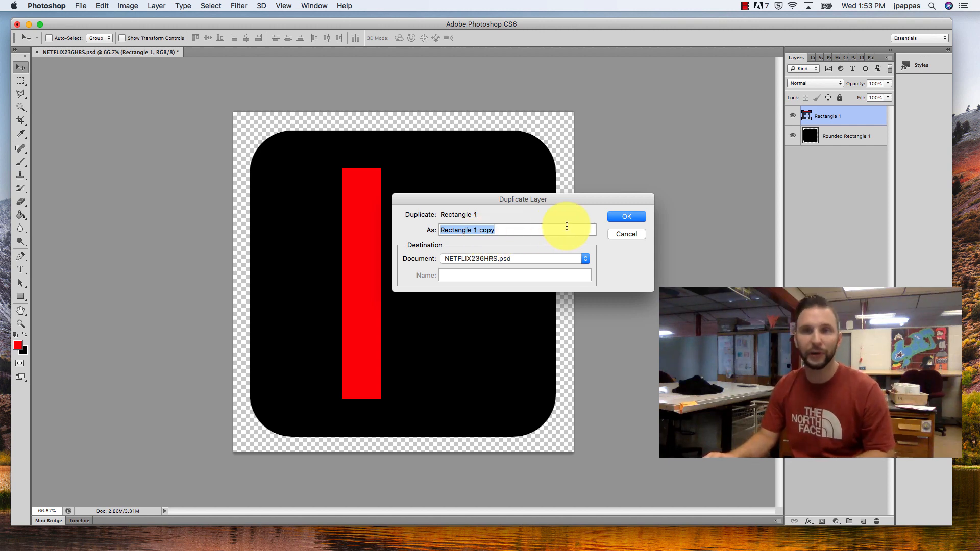
pyautogui.click(622, 217)
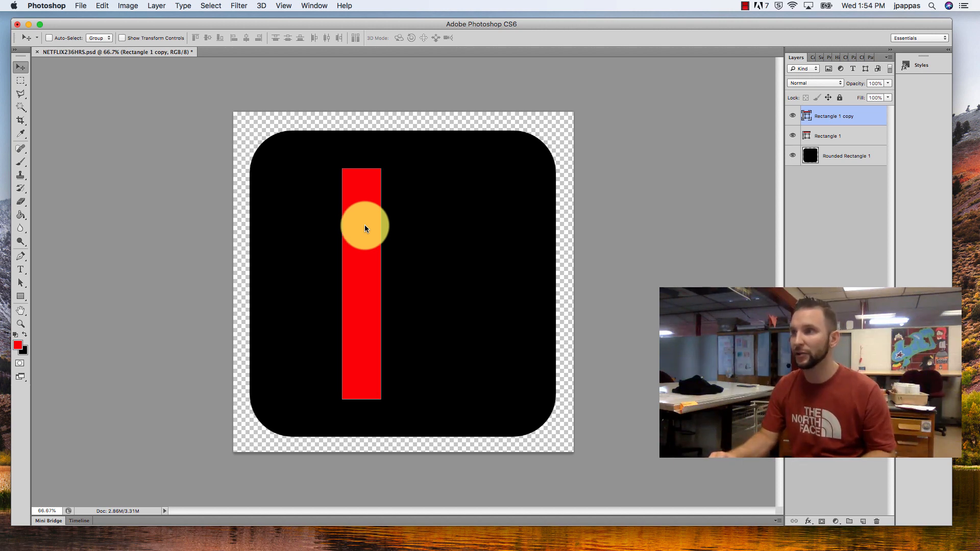
pyautogui.moveTo(364, 228); pyautogui.dragTo(449, 227)
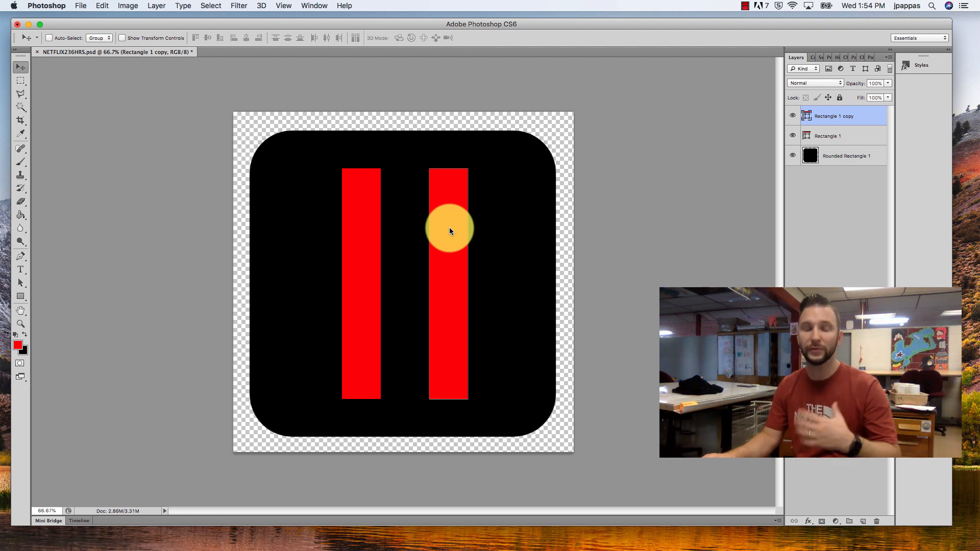
pyautogui.moveTo(450, 228); pyautogui.dragTo(412, 225)
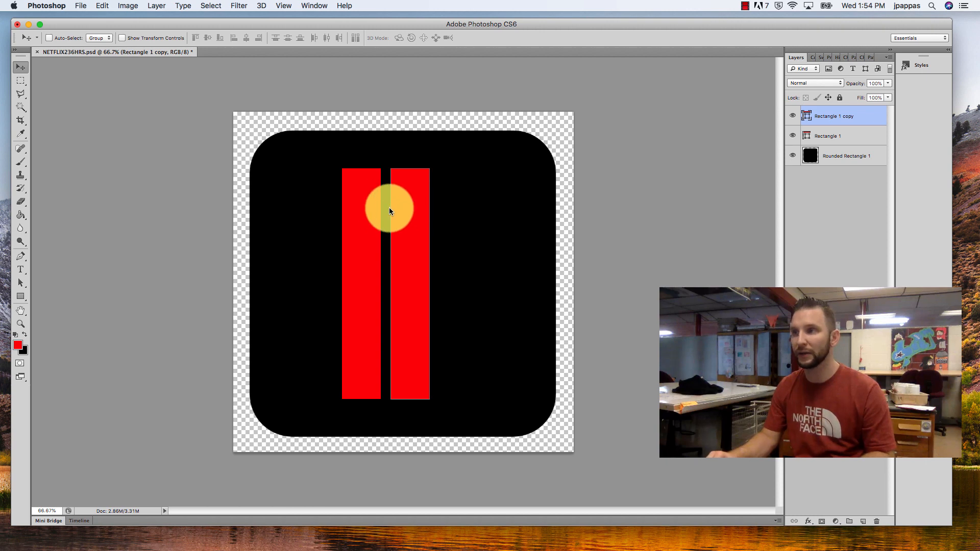
# - Duplicate the second bar as Rectangle 1 copy 2 and place it to the right with a matching narrow gap
pyautogui.rightClick(829, 112)
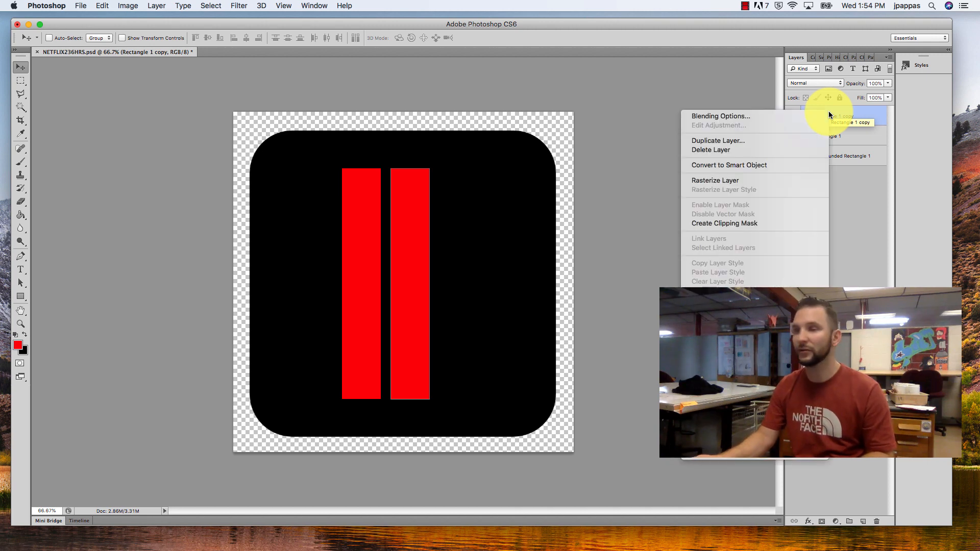
pyautogui.click(796, 144)
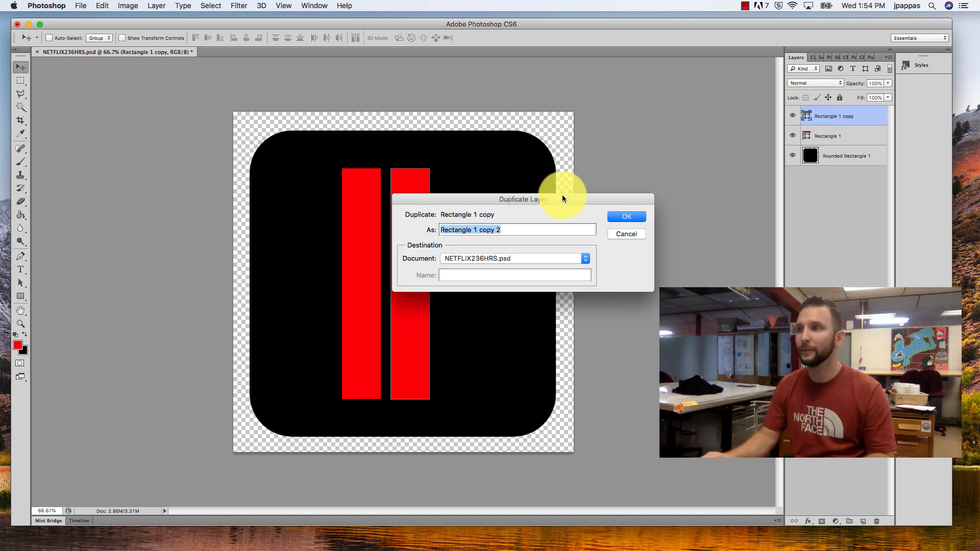
pyautogui.click(629, 214)
pyautogui.moveTo(401, 247); pyautogui.dragTo(448, 244)
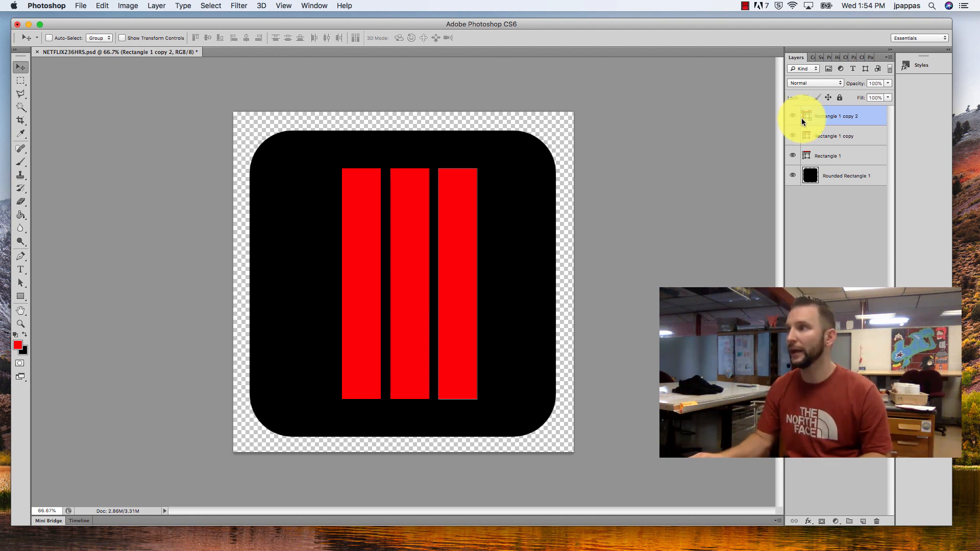
# - Recolour the rightmost bar, Rectangle 1 copy 2, to a dark red
pyautogui.press('i')
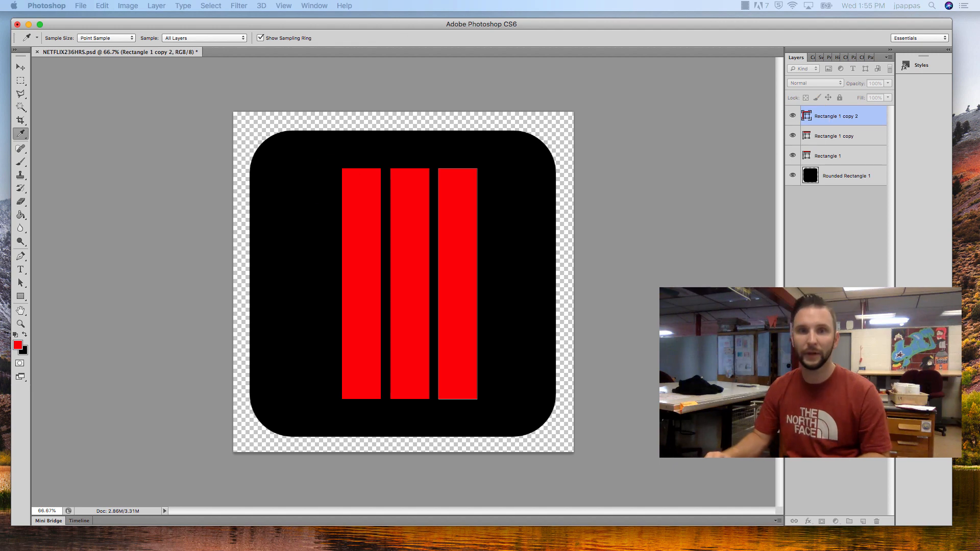
pyautogui.doubleClick(807, 116)
pyautogui.moveTo(684, 191); pyautogui.dragTo(789, 186)
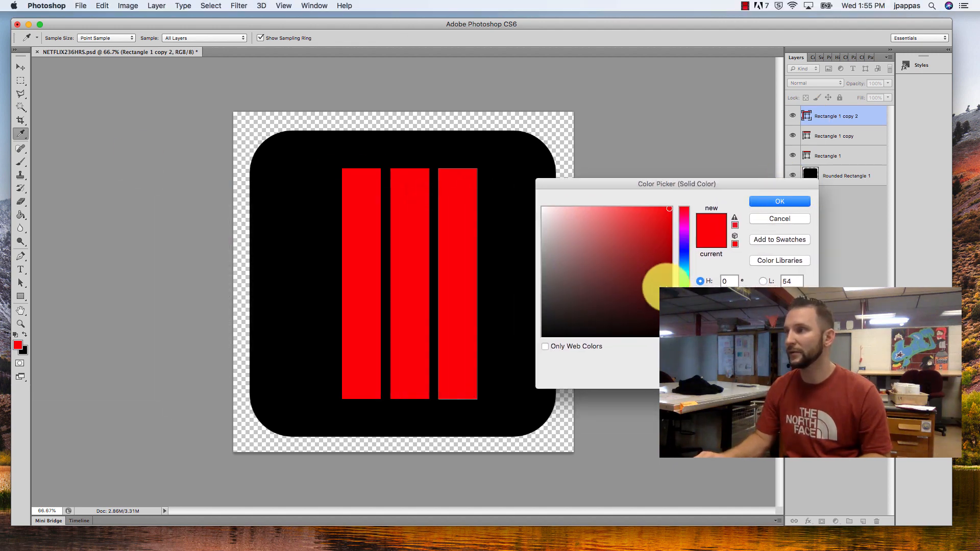
pyautogui.click(664, 286)
pyautogui.click(784, 201)
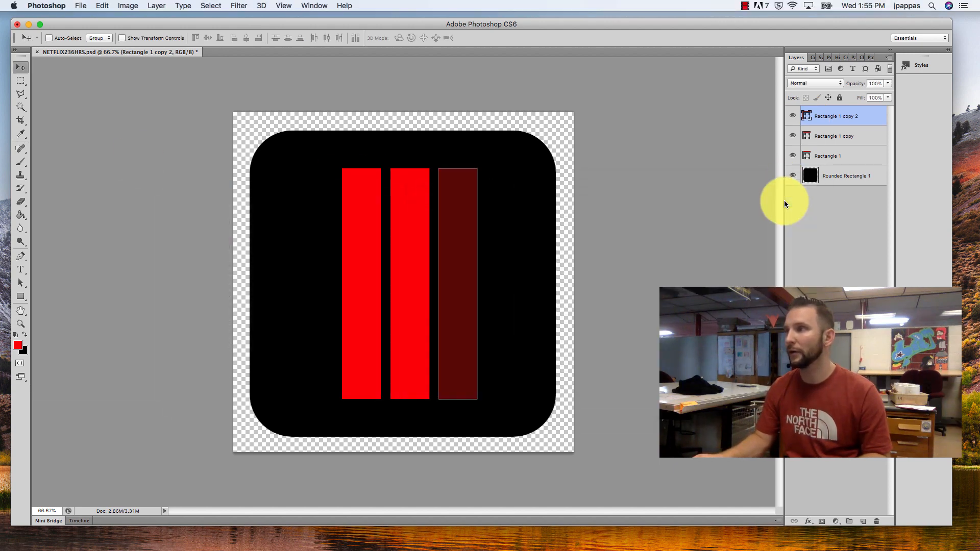
# - Recolour the leftmost bar, Rectangle 1, to a similar dark red
pyautogui.click(832, 156)
pyautogui.doubleClick(806, 156)
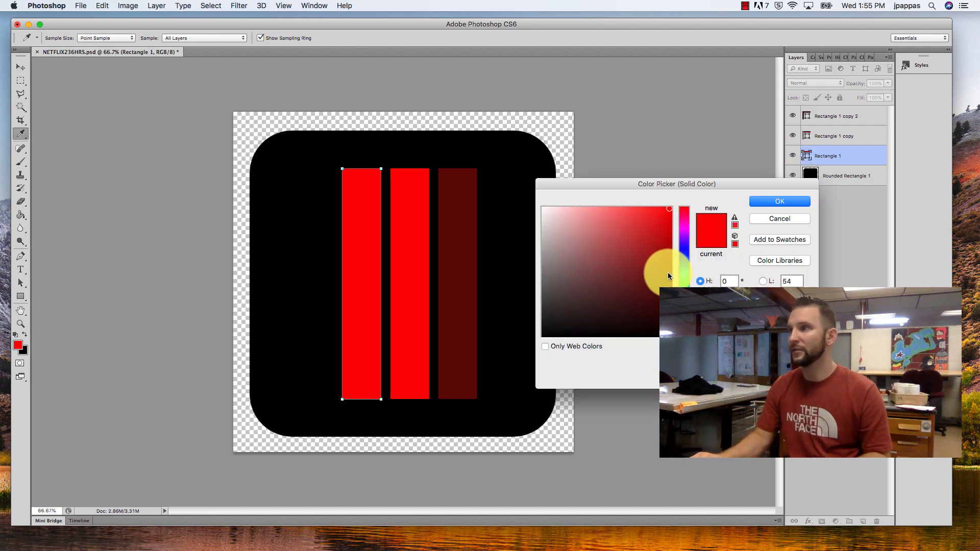
pyautogui.click(671, 269)
pyautogui.click(752, 200)
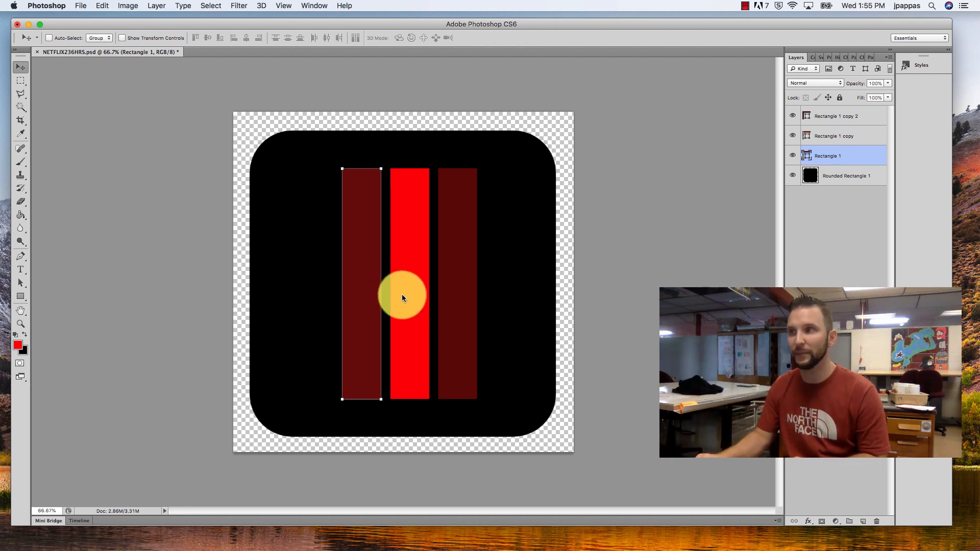
# - With the bright red bar moved aside, shift the right dark bar slightly outward and recentre the bright bar between the dark ones
pyautogui.click(822, 140)
pyautogui.moveTo(418, 222); pyautogui.dragTo(271, 228)
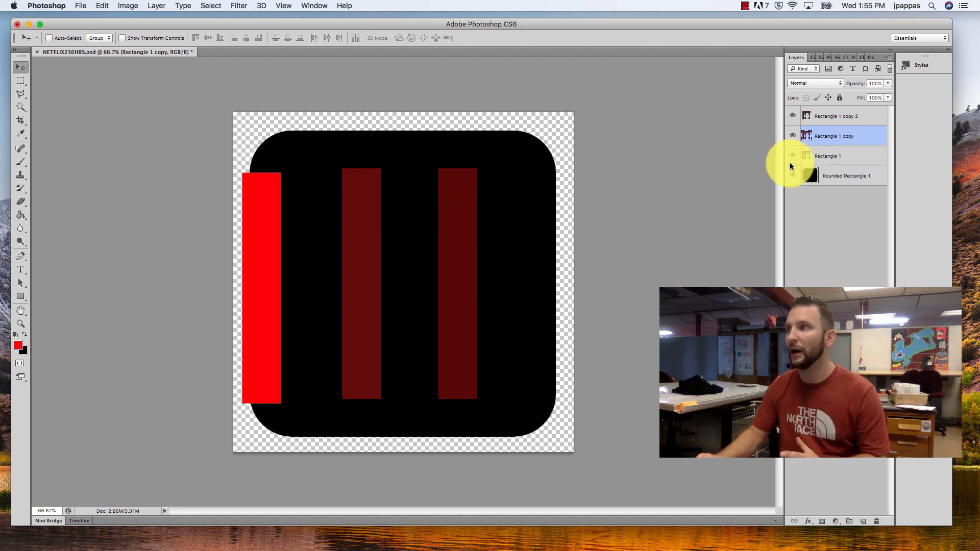
pyautogui.click(840, 122)
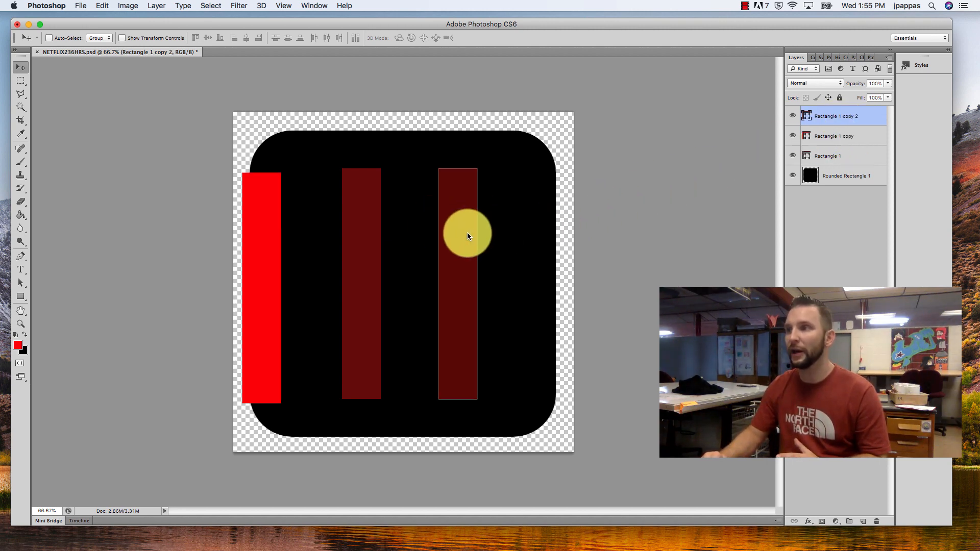
pyautogui.moveTo(467, 232)
pyautogui.mouseDown()
pyautogui.moveTo(539, 234)
pyautogui.moveTo(472, 231)
pyautogui.mouseUp()
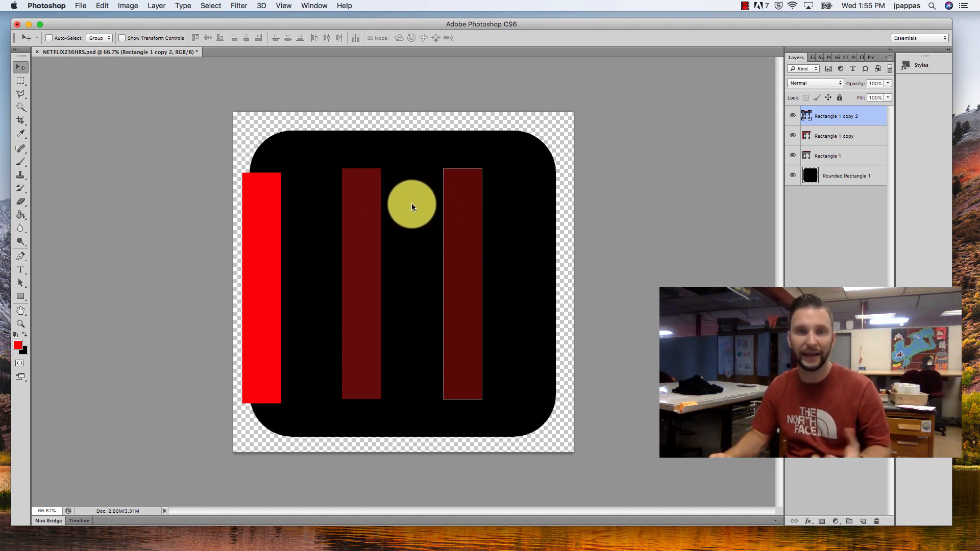
pyautogui.click(860, 142)
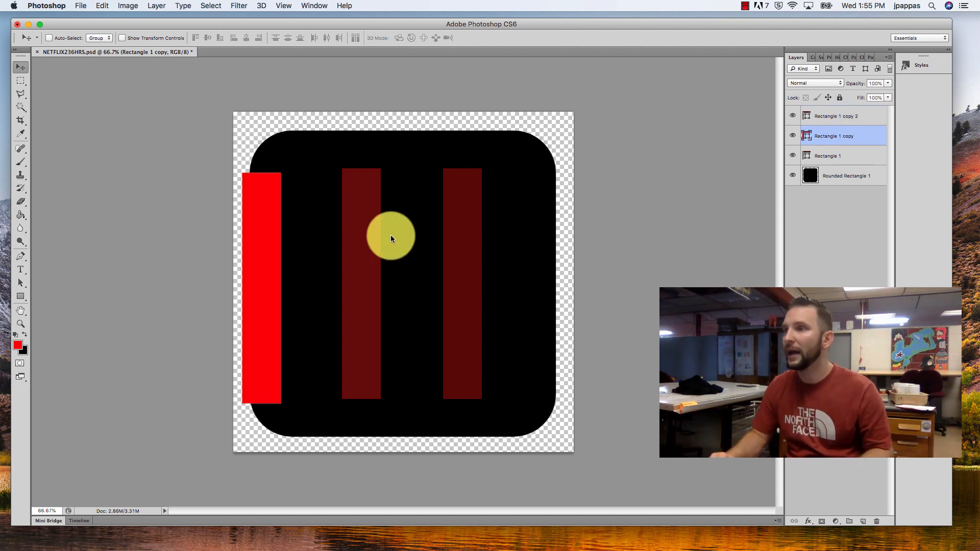
pyautogui.moveTo(271, 235); pyautogui.dragTo(420, 234)
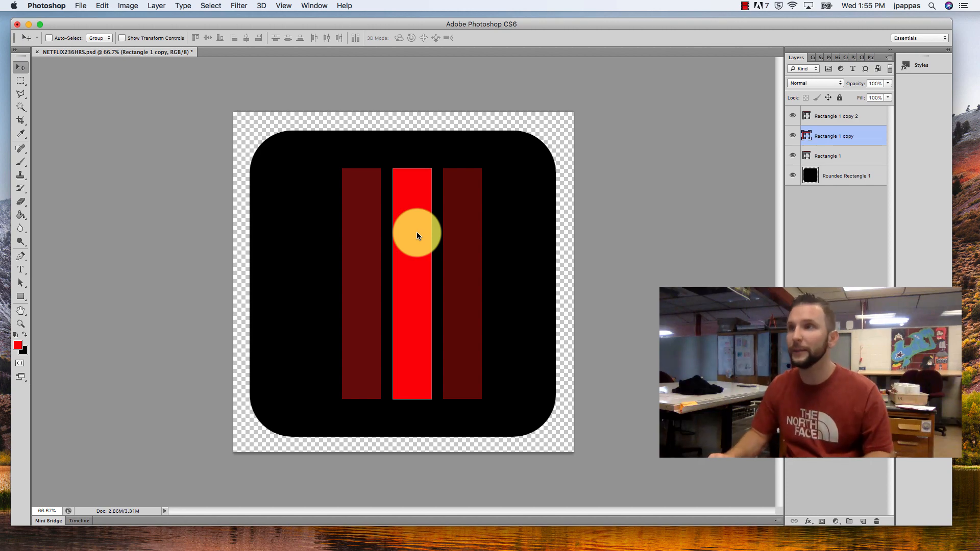
# - Skew the bright red bar so both of its top corners line up with the top corners of the left dark bar
pyautogui.click(103, 6)
pyautogui.click(103, 6)
pyautogui.click(103, 6)
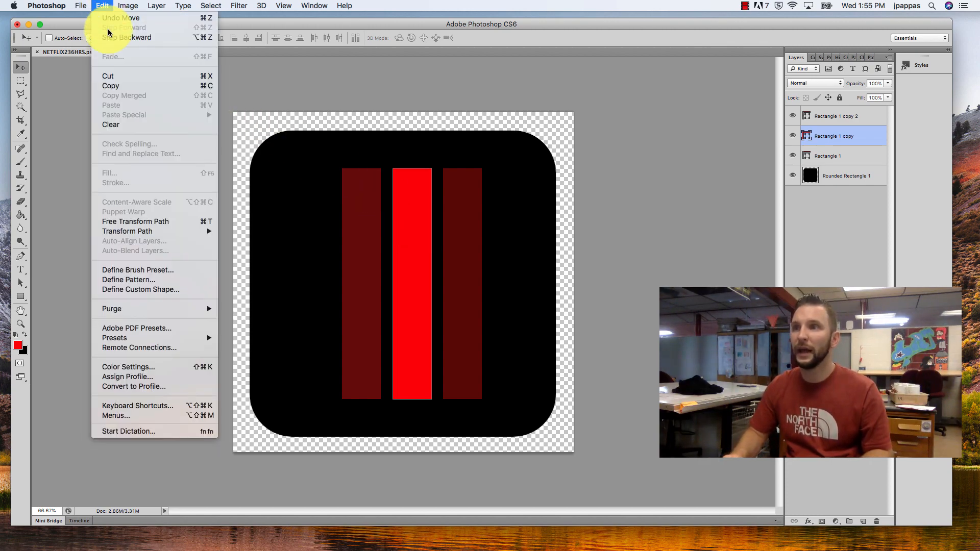
pyautogui.moveTo(125, 232)
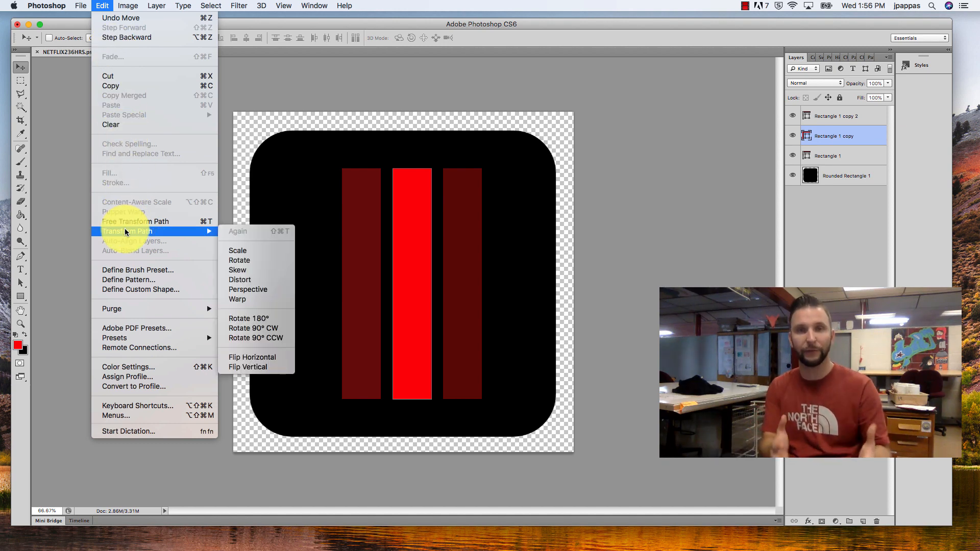
pyautogui.click(265, 272)
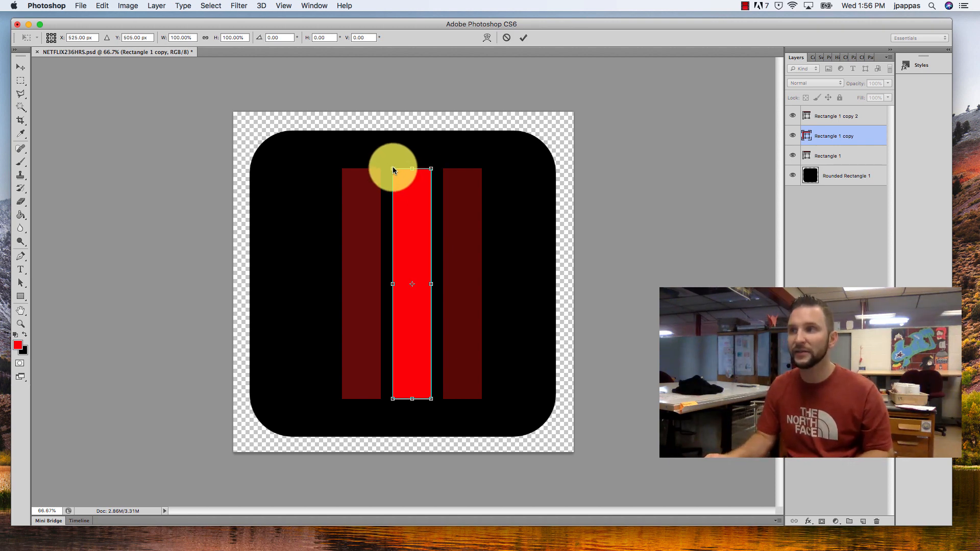
pyautogui.moveTo(393, 167); pyautogui.dragTo(341, 168)
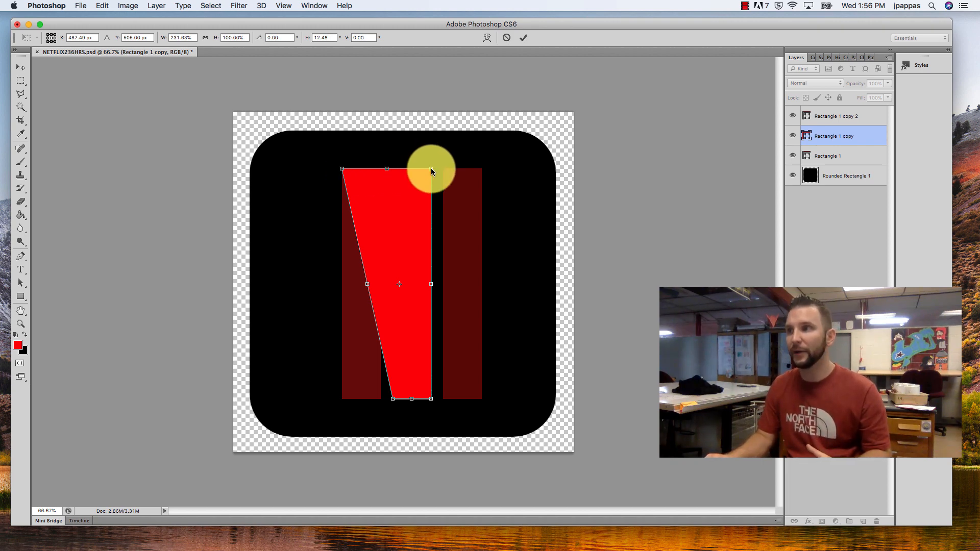
pyautogui.moveTo(431, 169); pyautogui.dragTo(380, 171)
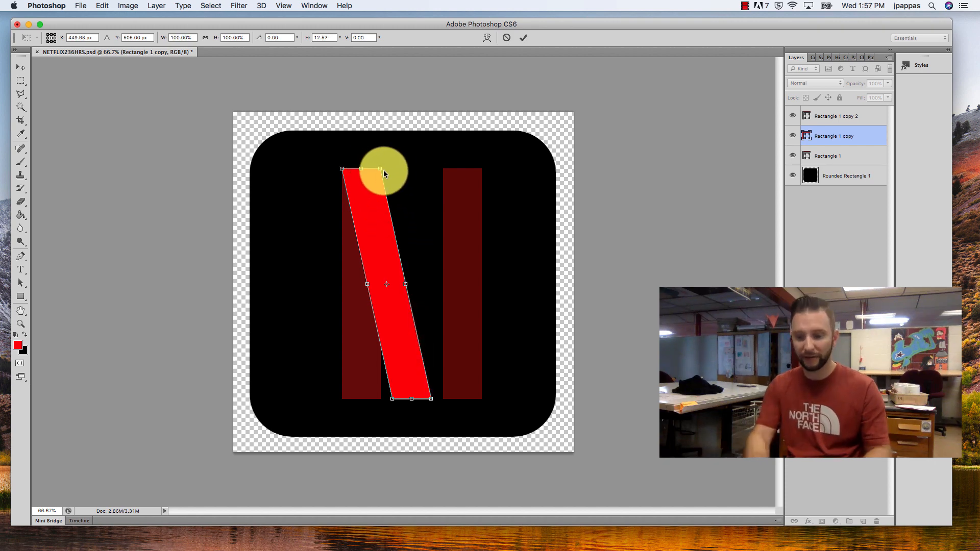
pyautogui.scroll(4, 384, 174)
pyautogui.scroll(10, 384, 173)
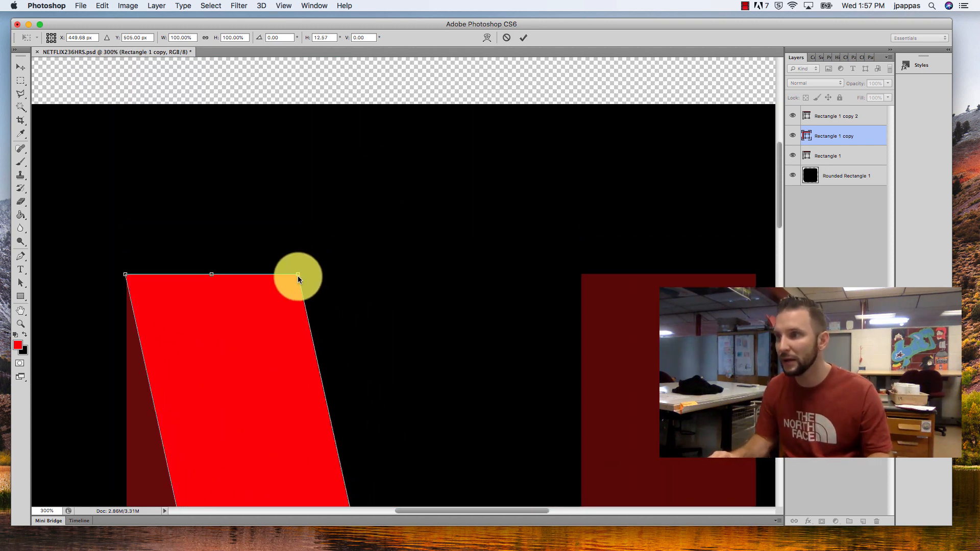
pyautogui.moveTo(298, 276); pyautogui.dragTo(312, 275)
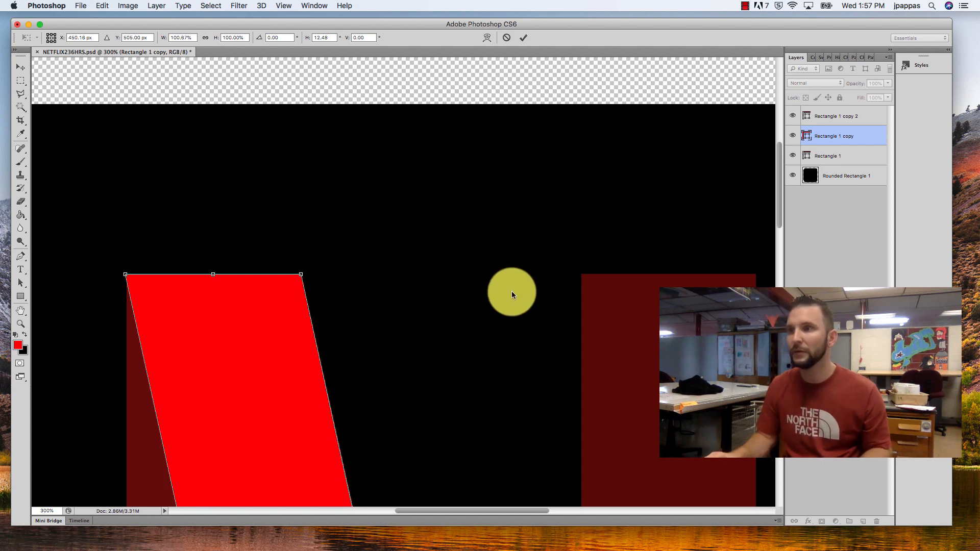
# - Skew the bright bar's two bottom corners onto the bottom corners of the right dark bar and apply the transform
pyautogui.scroll(-3, 512, 291)
pyautogui.press('super+minus')
pyautogui.press('super+minus')
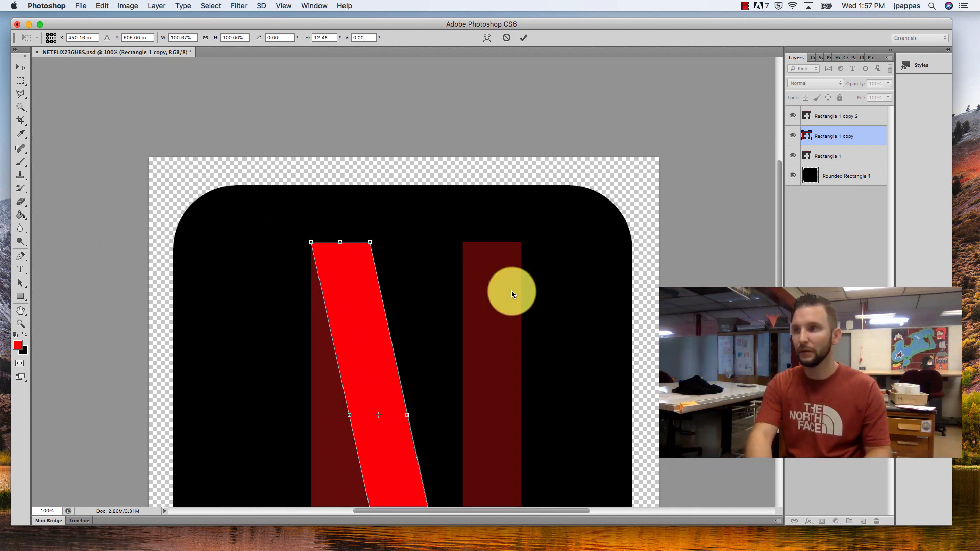
pyautogui.scroll(-5, 511, 294)
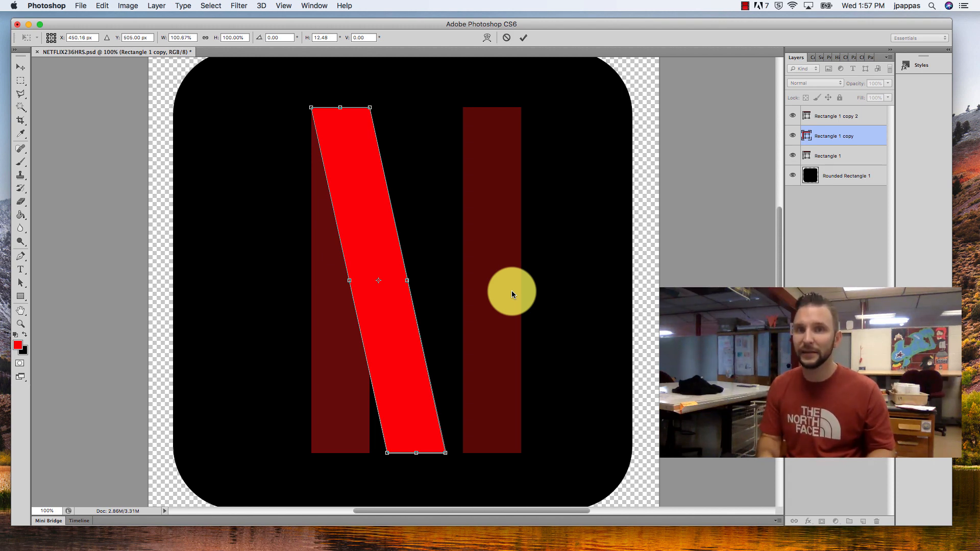
pyautogui.hscroll(5, 511, 294)
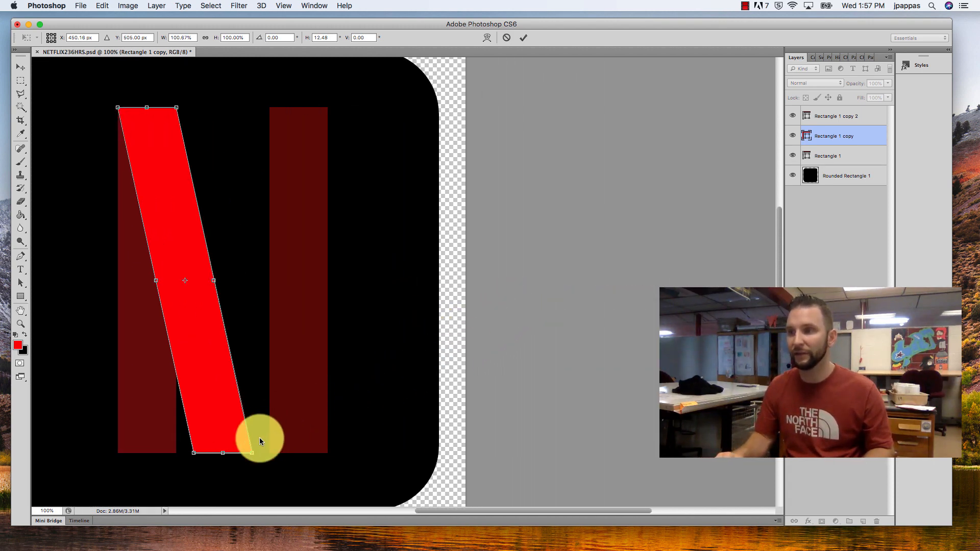
pyautogui.moveTo(251, 452); pyautogui.dragTo(327, 454)
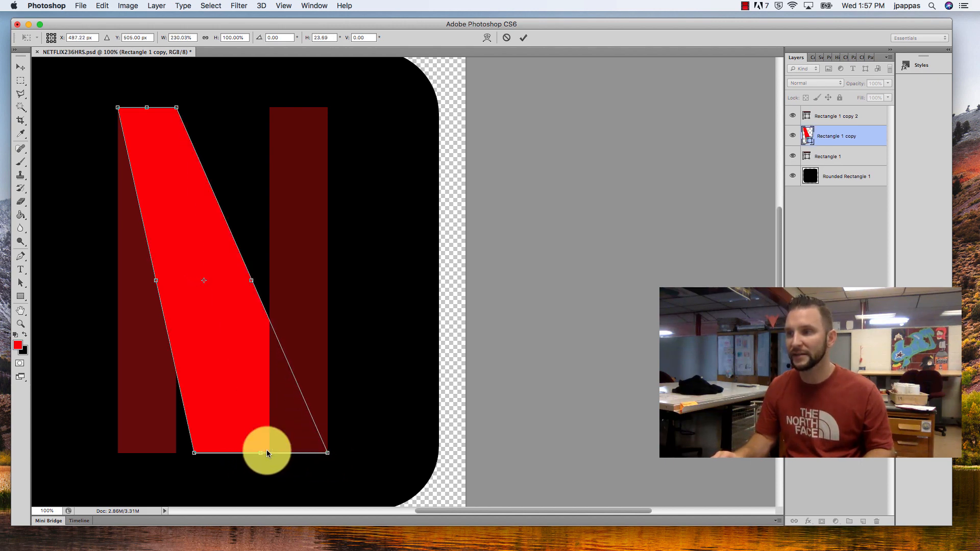
pyautogui.moveTo(195, 453); pyautogui.dragTo(270, 454)
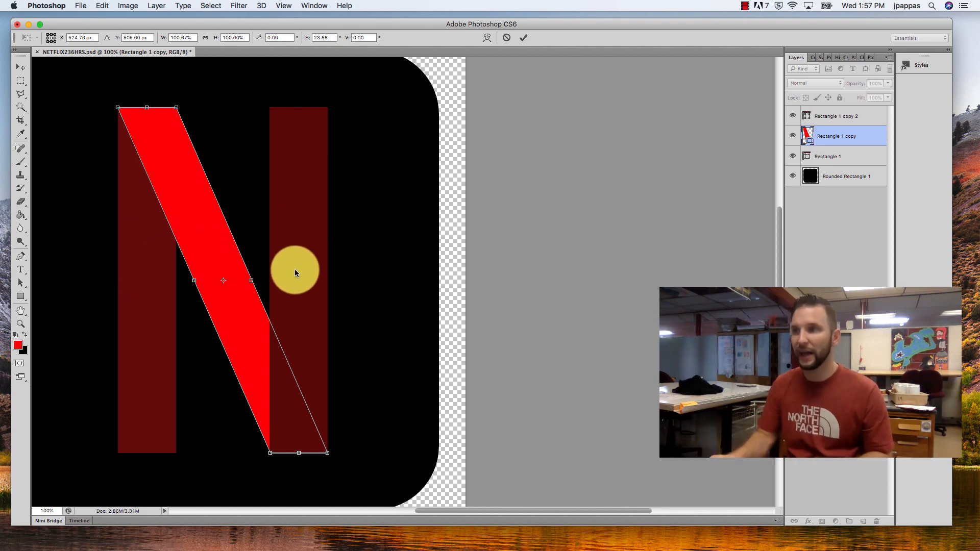
pyautogui.press('Return')
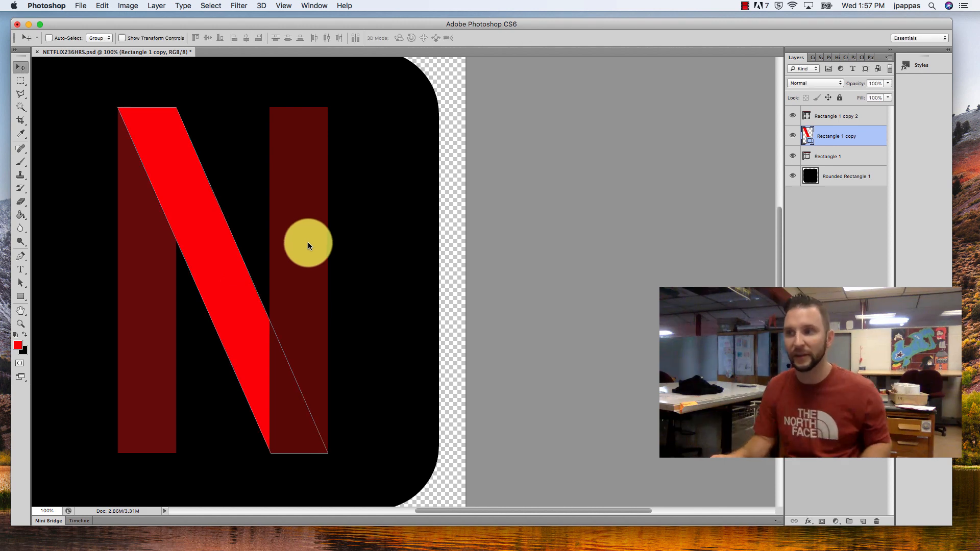
# - Move the diagonal bar's layer, Rectangle 1 copy, to the top of the layer stack, above Rectangle 1 copy 2
pyautogui.moveTo(862, 139); pyautogui.dragTo(862, 114)
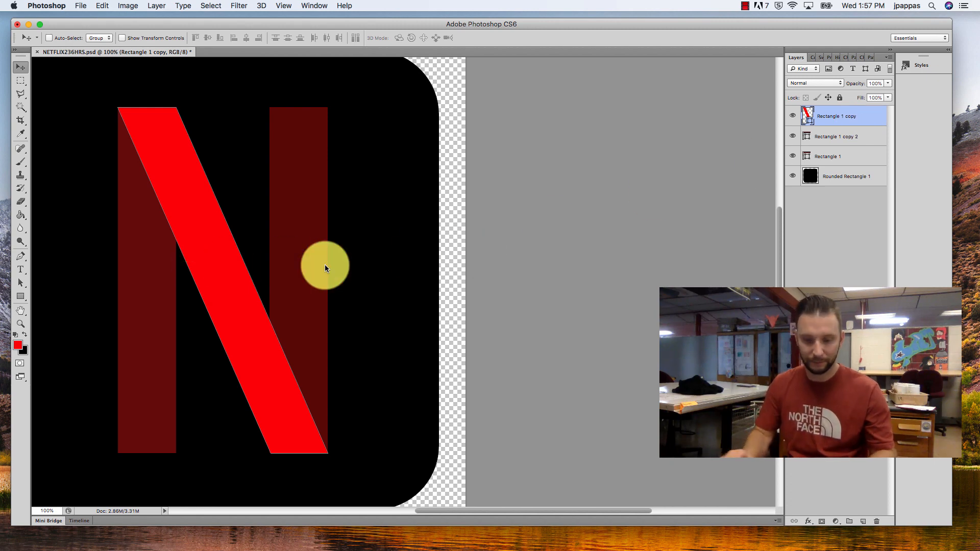
pyautogui.press('super+minus')
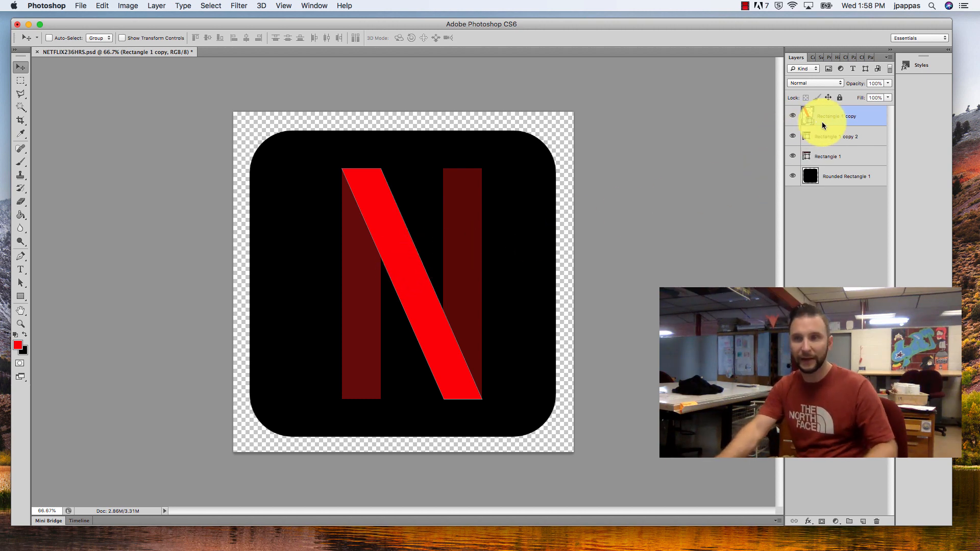
pyautogui.click(845, 136)
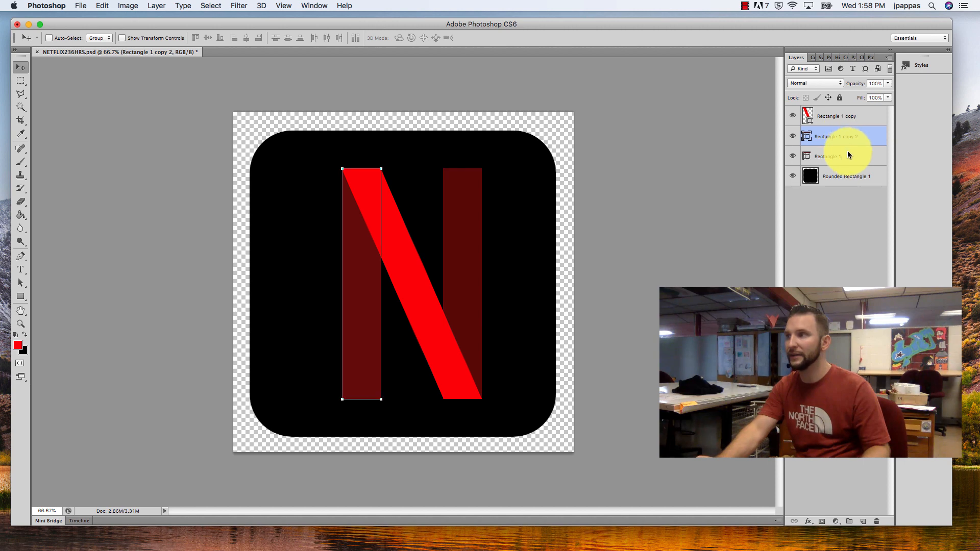
pyautogui.click(847, 152)
pyautogui.click(850, 169)
pyautogui.click(844, 150)
pyautogui.click(843, 125)
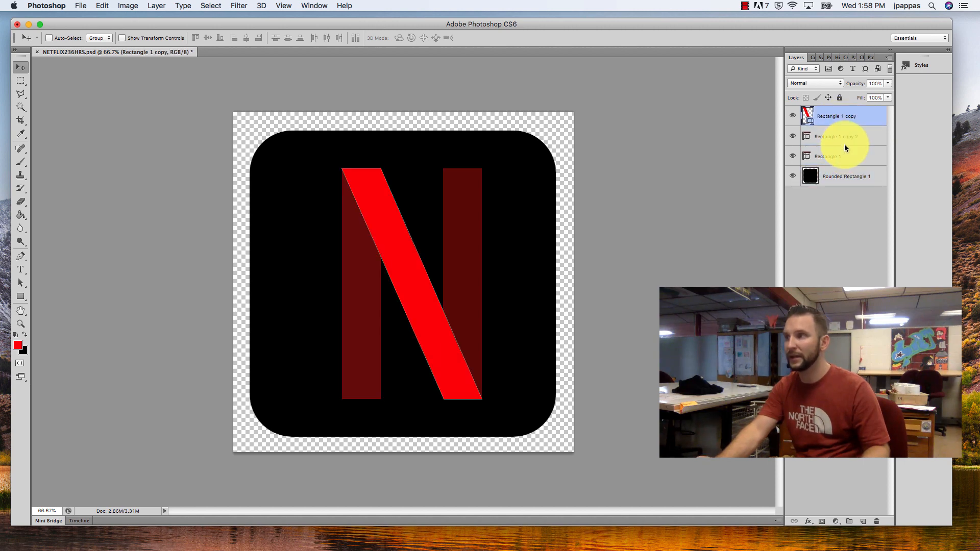
pyautogui.click(845, 145)
pyautogui.click(844, 155)
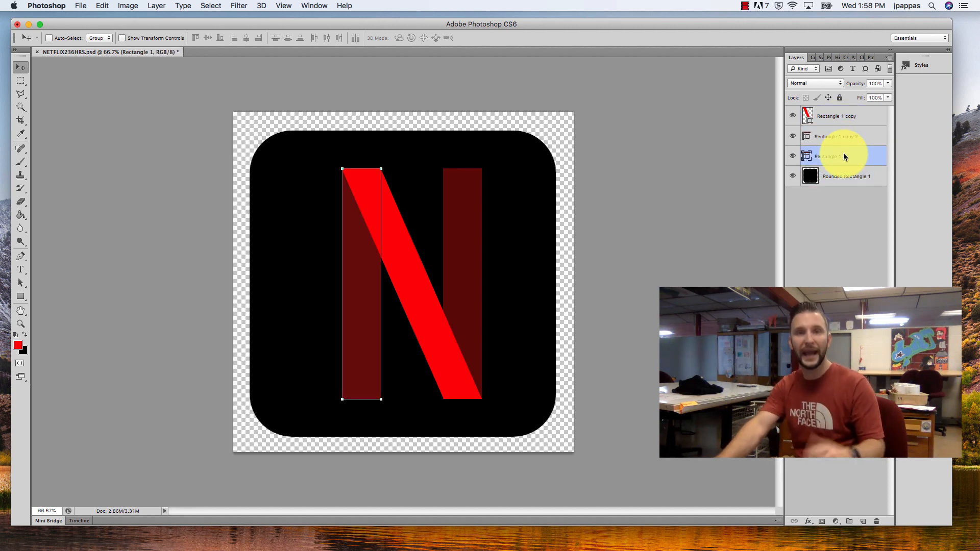
# - Rasterize the diagonal bar's layer, Rectangle 1 copy, and undo a trial move of the bar
pyautogui.click(843, 120)
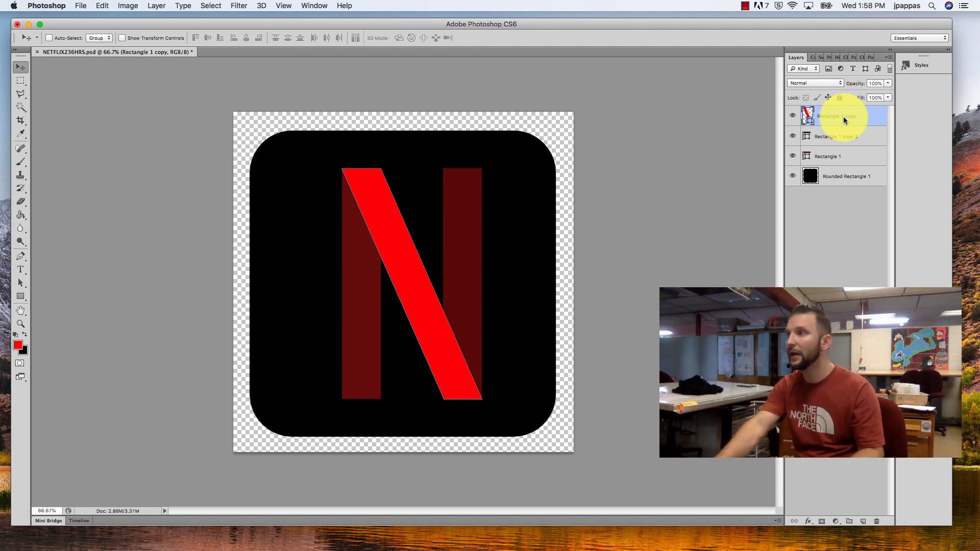
pyautogui.rightClick(844, 119)
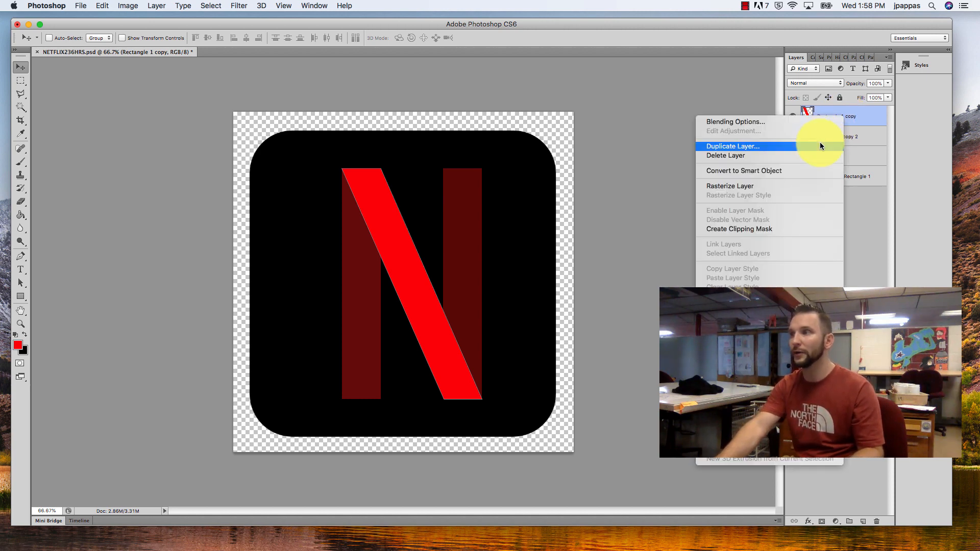
pyautogui.click(807, 186)
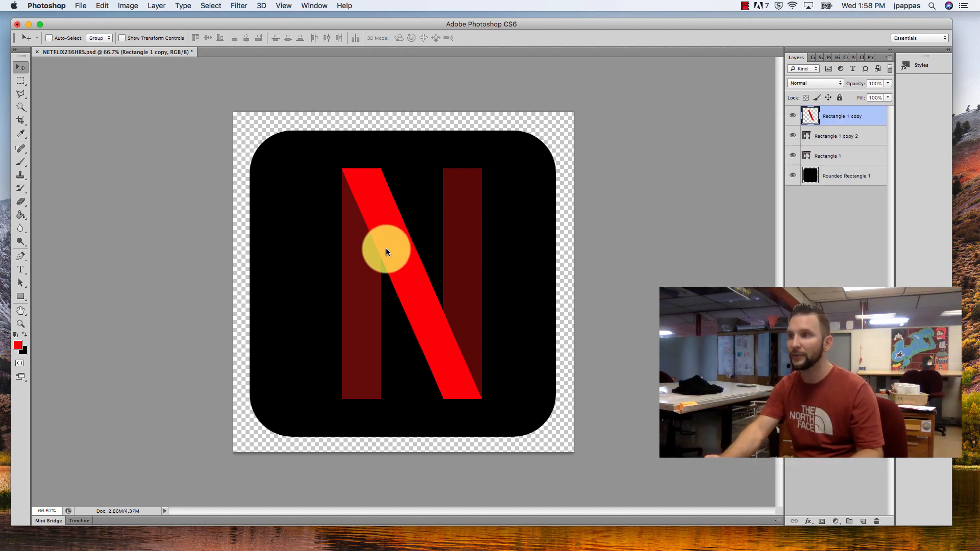
pyautogui.moveTo(386, 248); pyautogui.dragTo(437, 256)
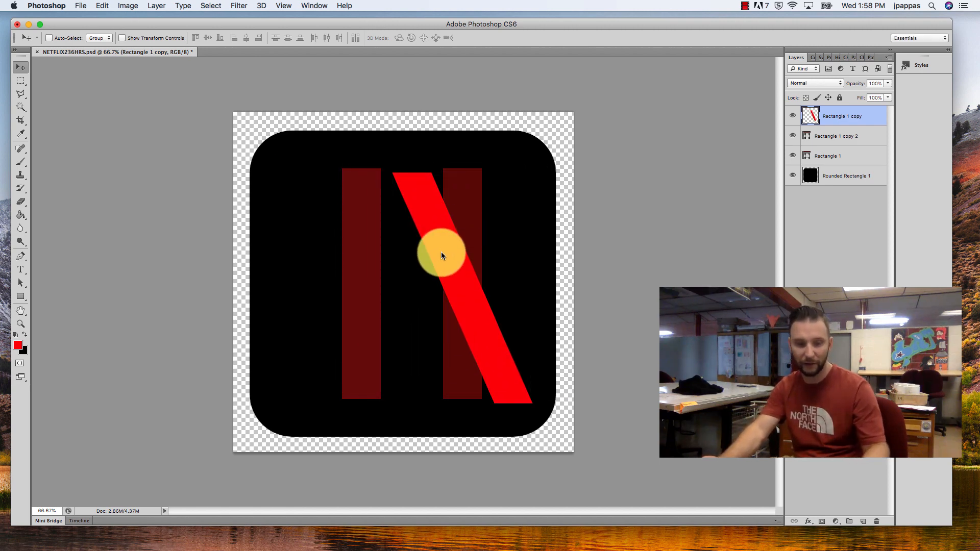
pyautogui.press('super+z')
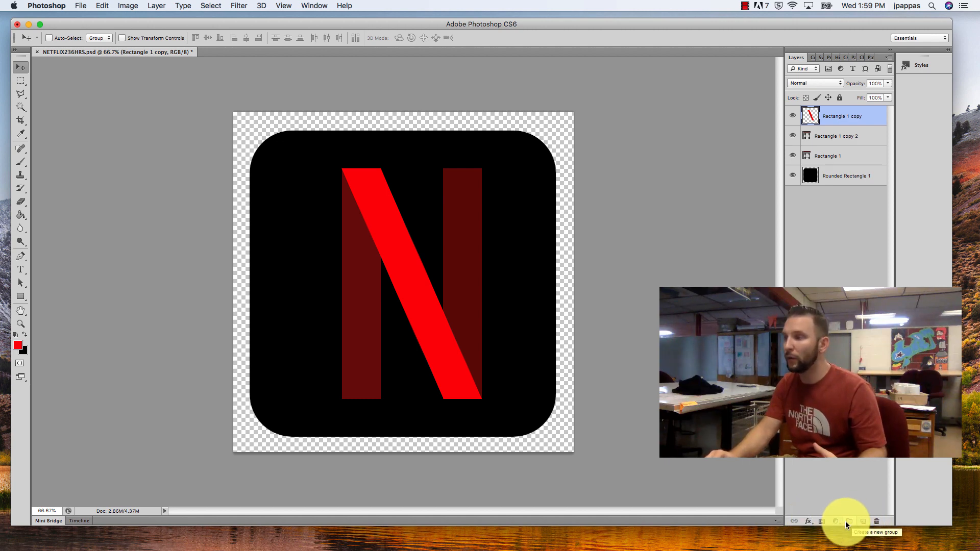
# - Open the diagonal bar's layer effects, switch Satin off, and enable Outer Glow with its settings shown
pyautogui.click(808, 522)
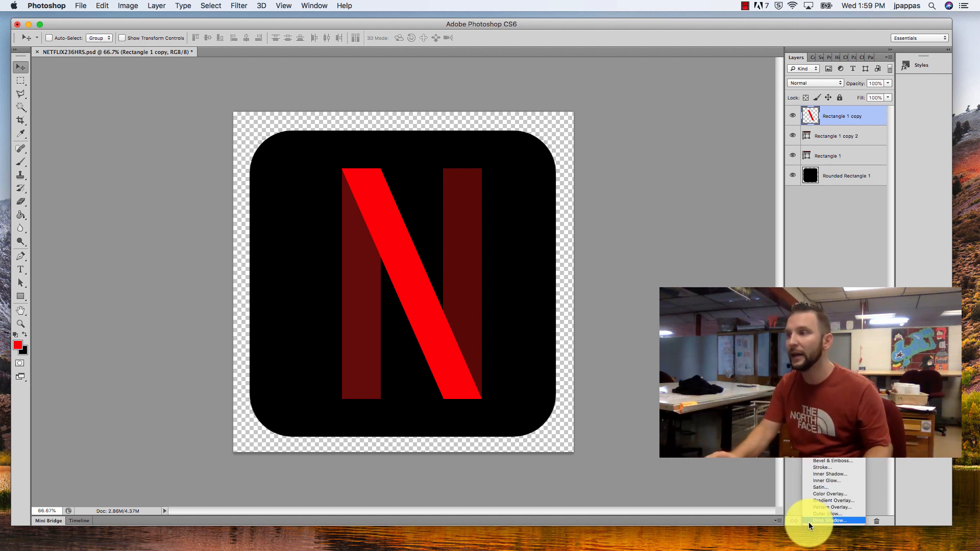
pyautogui.click(804, 488)
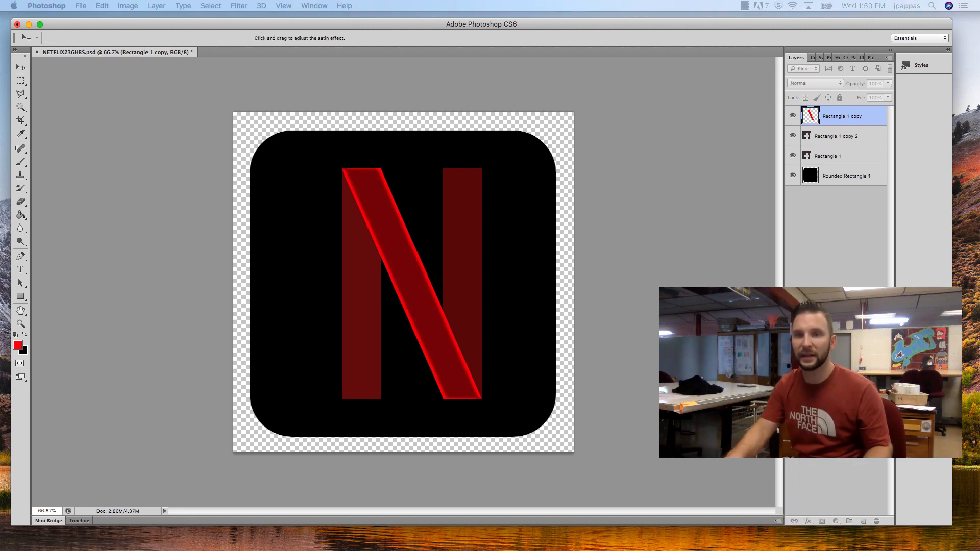
pyautogui.moveTo(333, 170); pyautogui.dragTo(615, 149)
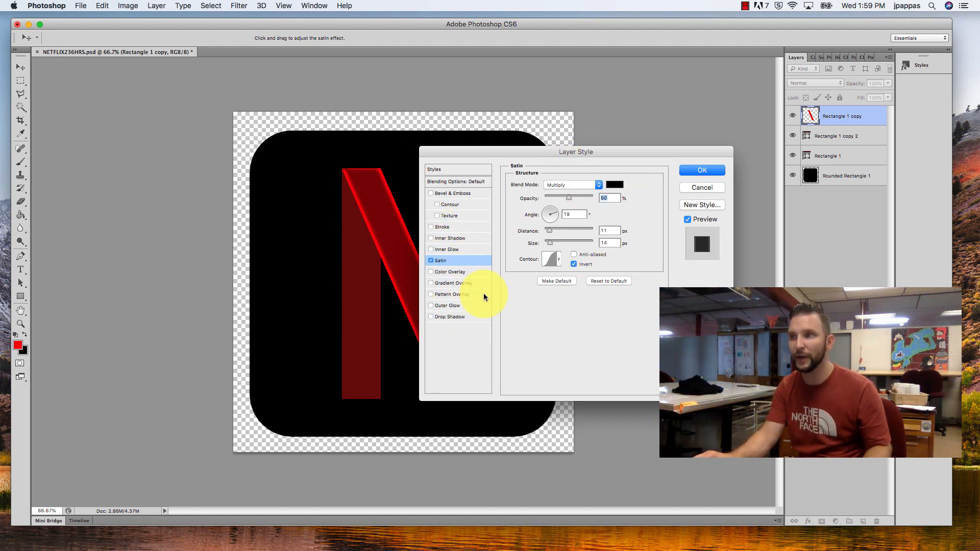
pyautogui.click(430, 262)
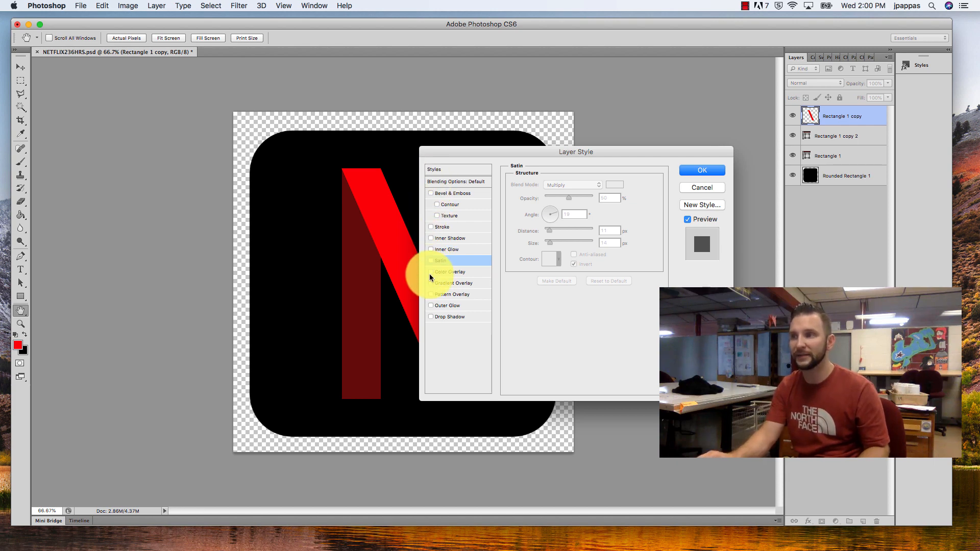
pyautogui.click(431, 306)
pyautogui.moveTo(551, 150); pyautogui.dragTo(636, 73)
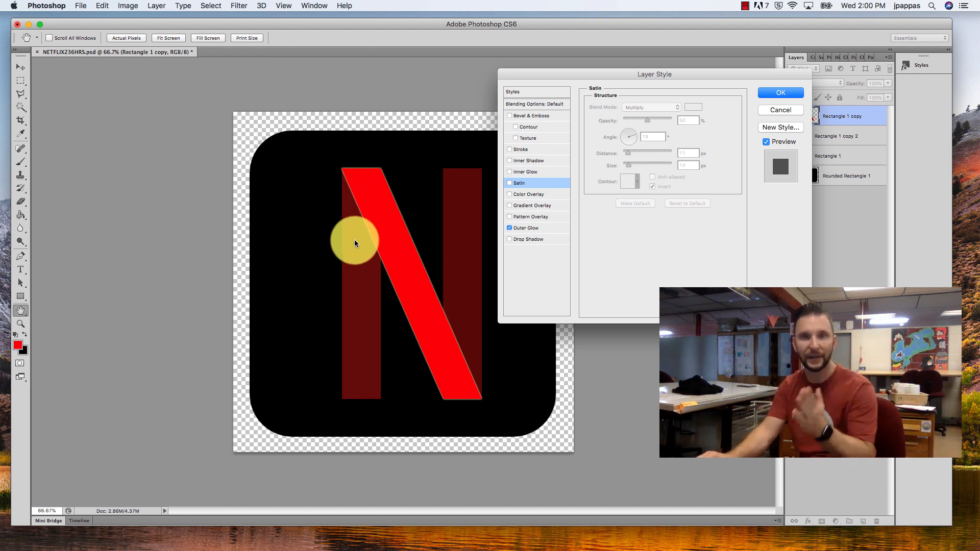
pyautogui.moveTo(606, 74); pyautogui.dragTo(581, 118)
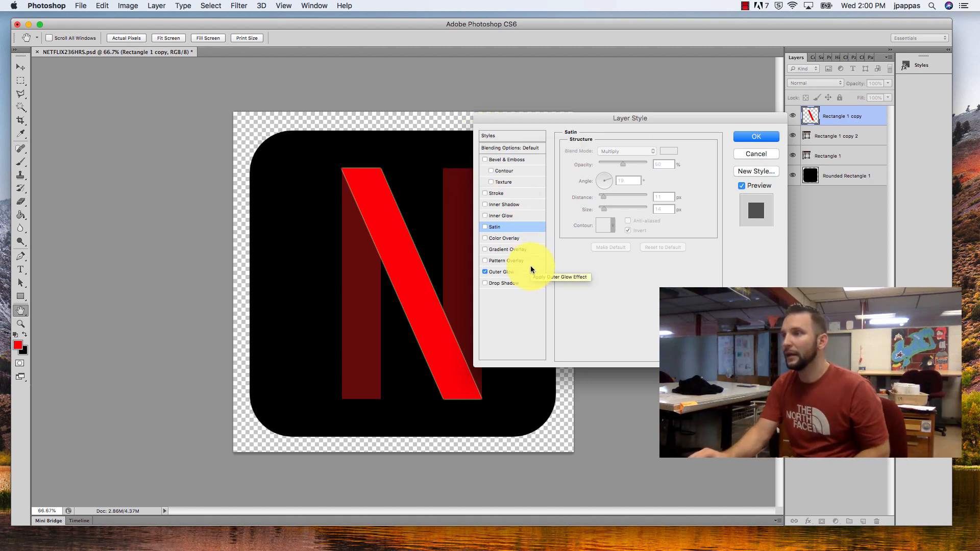
pyautogui.click(505, 272)
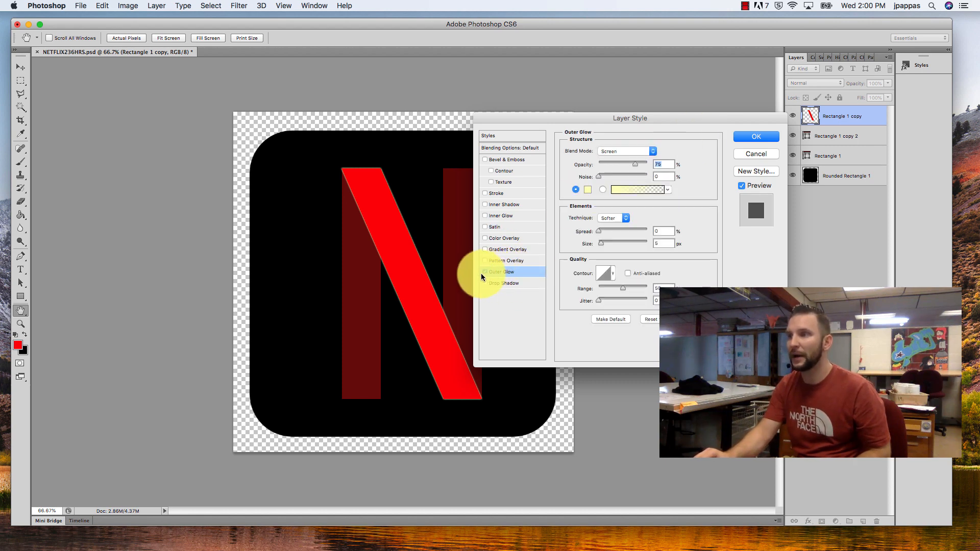
pyautogui.click(485, 272)
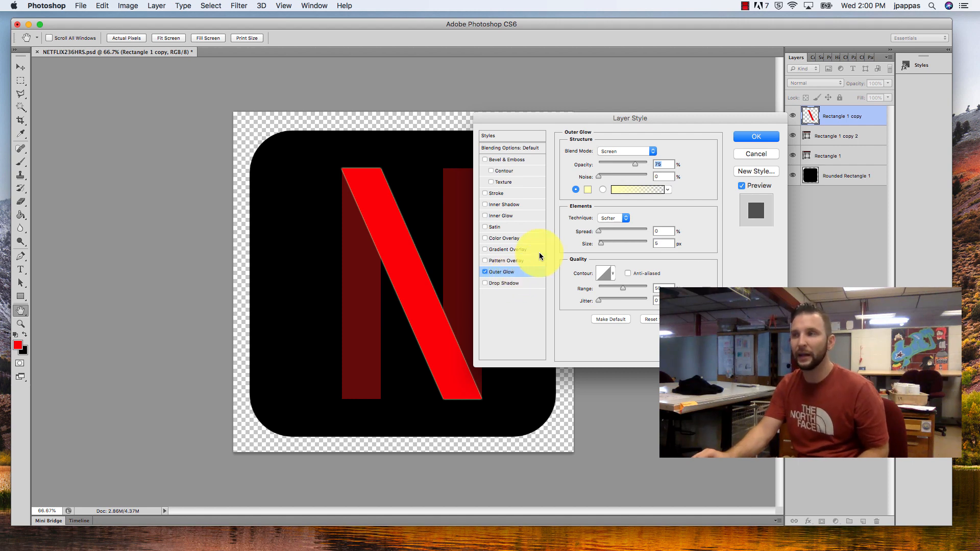
# - Set the Outer Glow colour to black and its blend mode to Normal
pyautogui.click(588, 192)
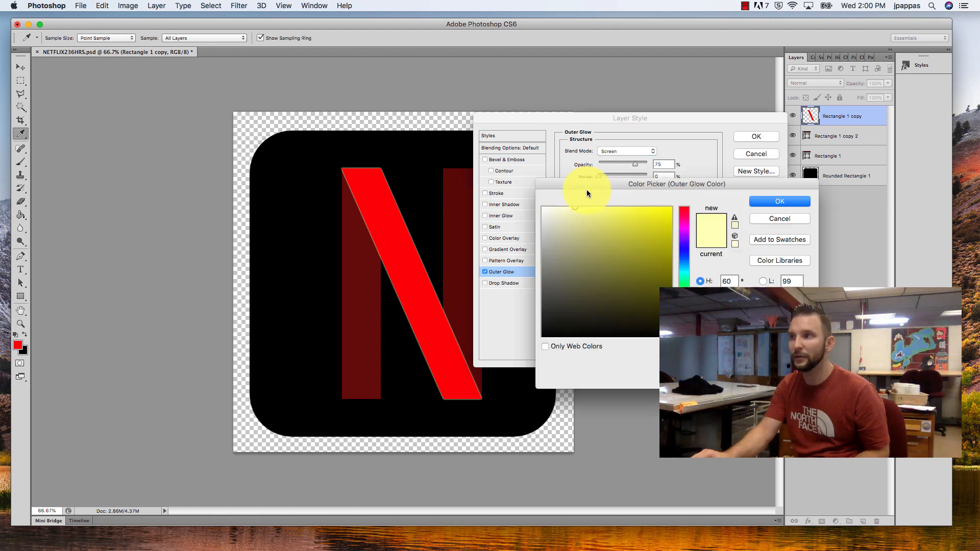
pyautogui.click(544, 335)
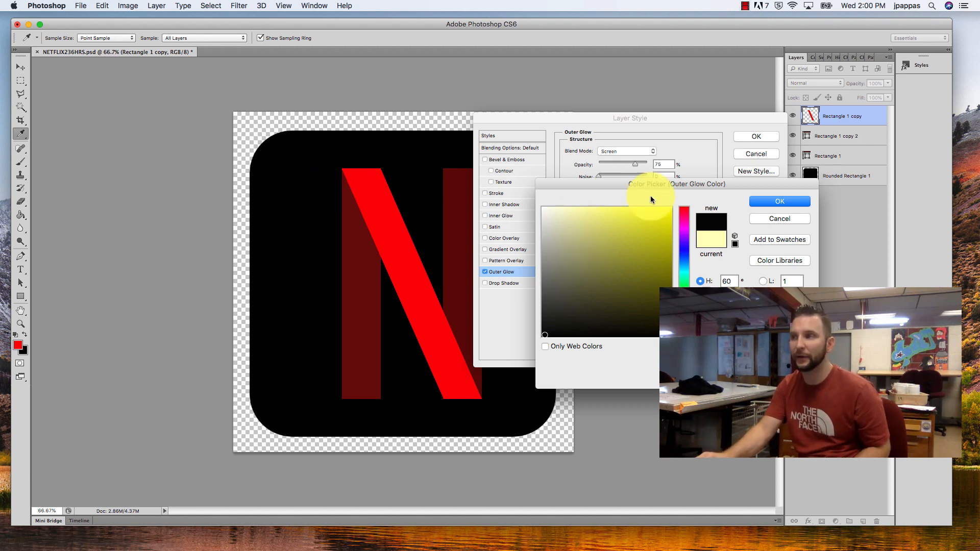
pyautogui.click(761, 200)
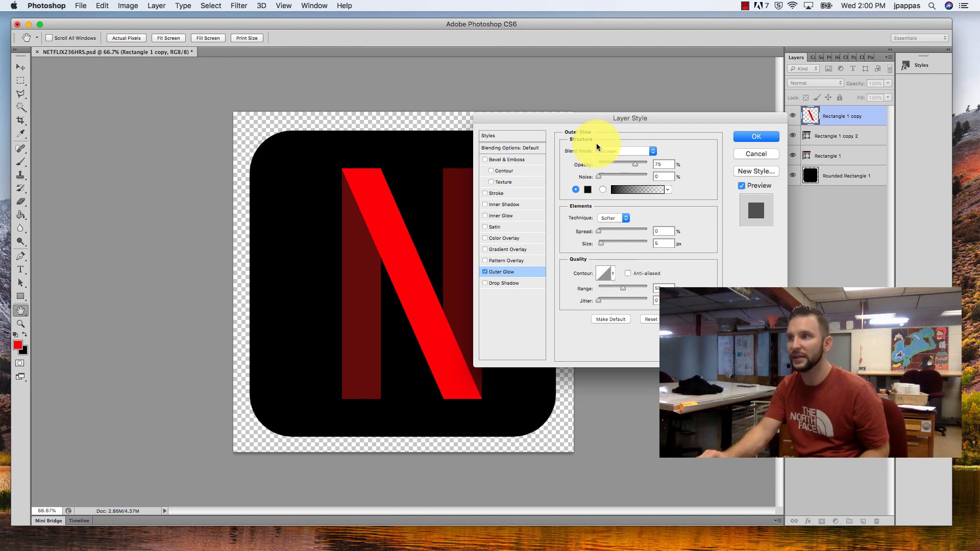
pyautogui.click(631, 155)
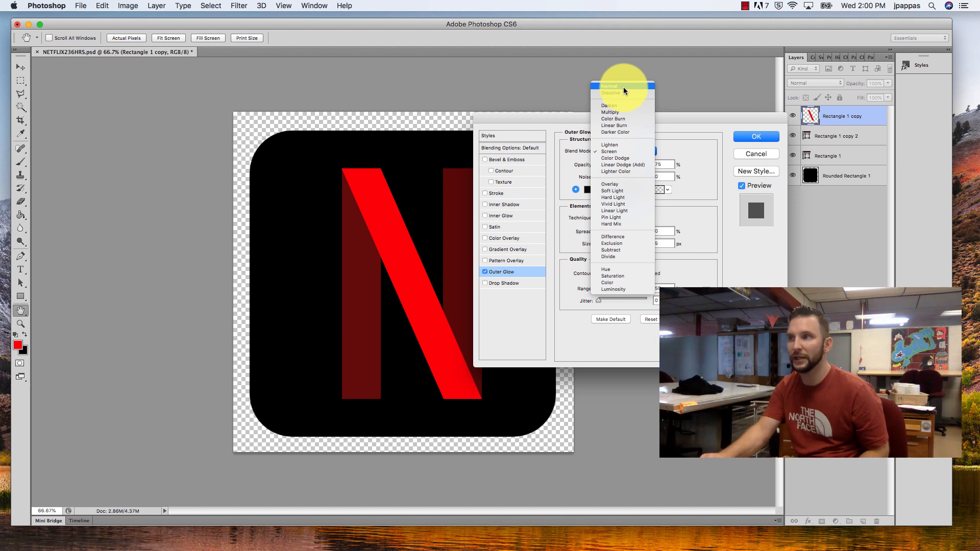
pyautogui.click(624, 87)
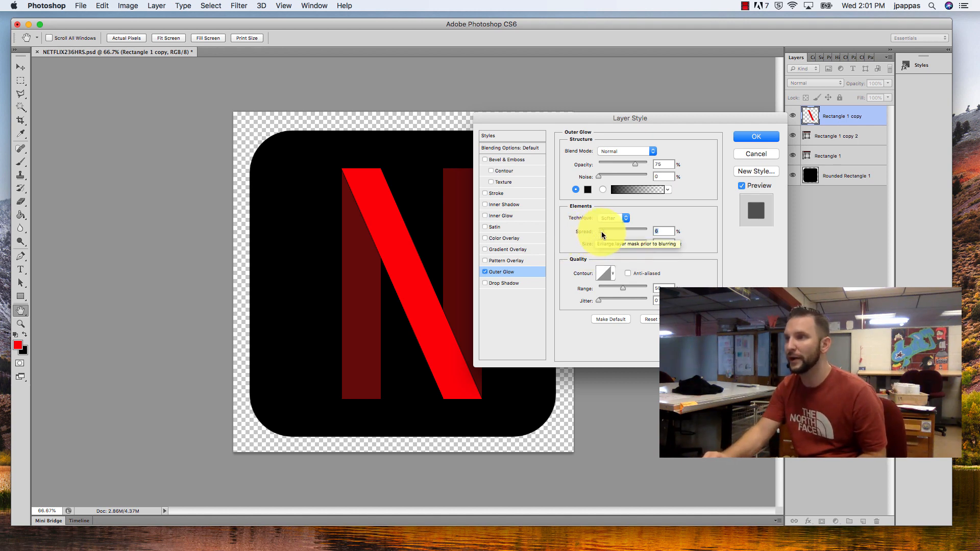
# - Set the Outer Glow's spread to 18% and its size to about 49 px, and apply the layer style
pyautogui.moveTo(602, 232); pyautogui.dragTo(618, 250)
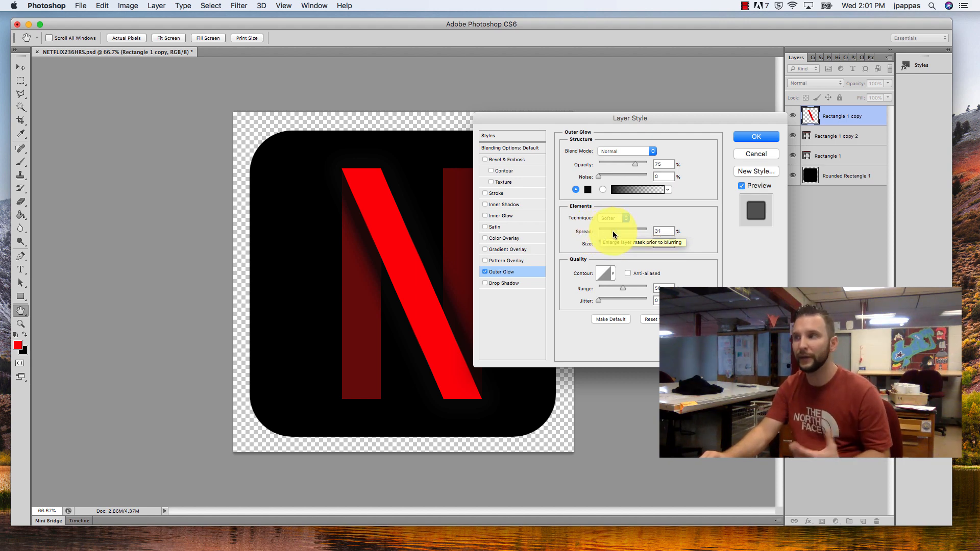
pyautogui.moveTo(613, 231); pyautogui.dragTo(626, 249)
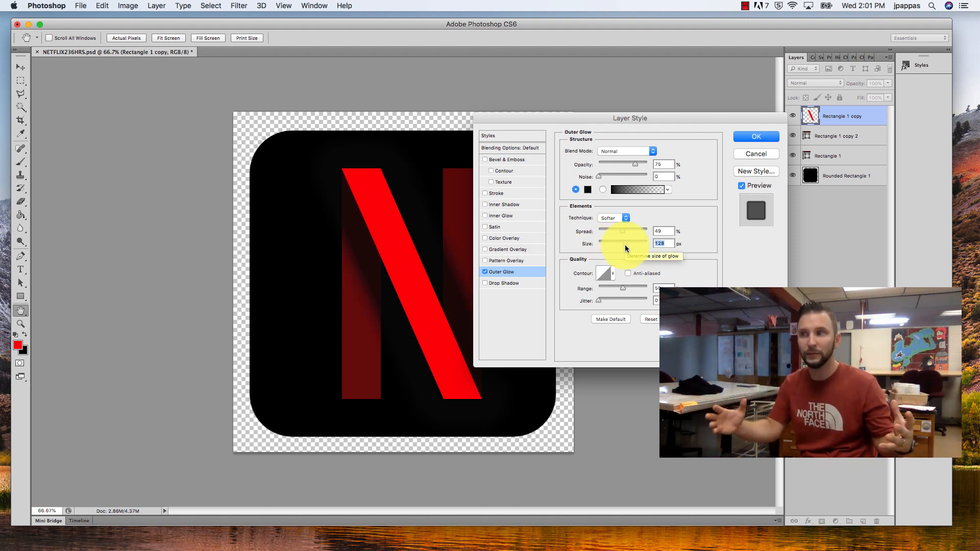
pyautogui.moveTo(627, 249)
pyautogui.mouseDown()
pyautogui.moveTo(611, 249)
pyautogui.moveTo(638, 248)
pyautogui.mouseUp()
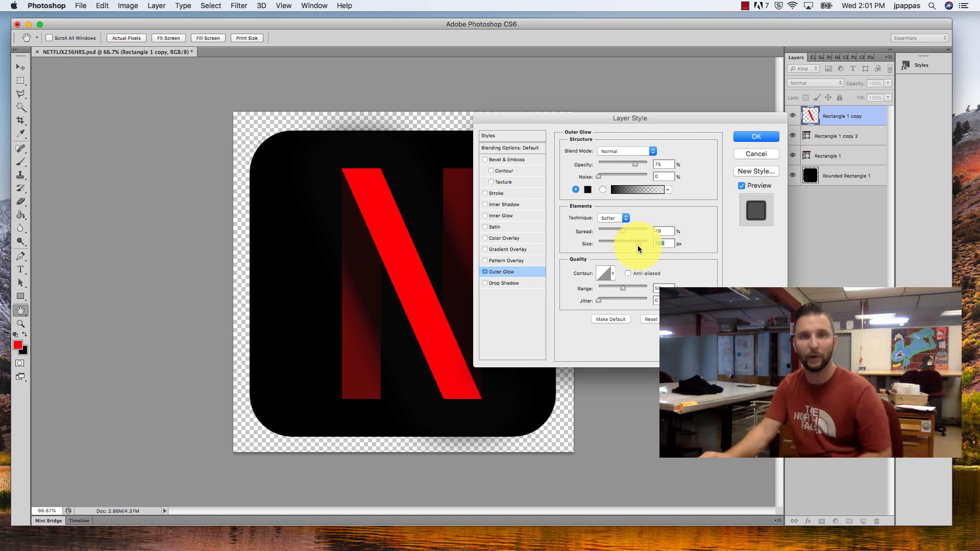
pyautogui.moveTo(638, 248); pyautogui.dragTo(618, 248)
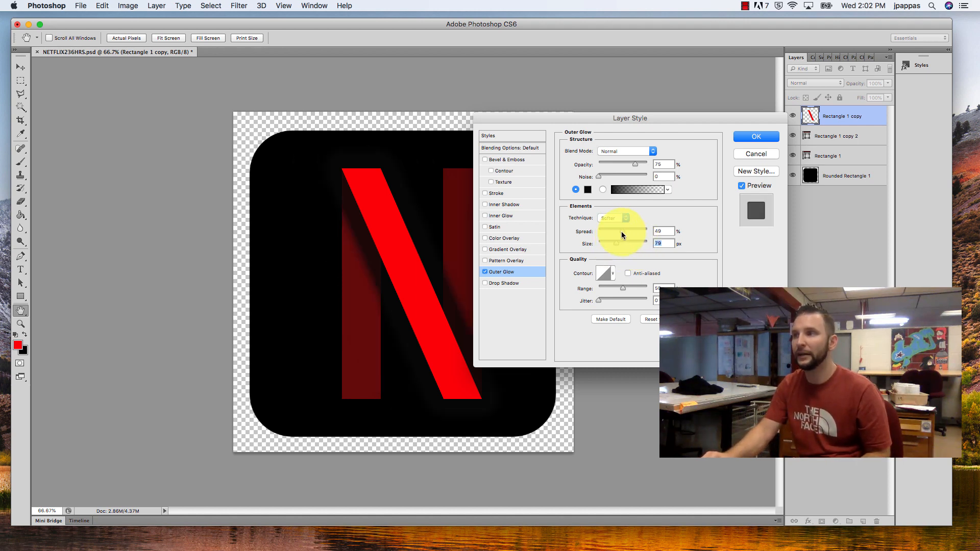
pyautogui.moveTo(620, 232)
pyautogui.mouseDown()
pyautogui.moveTo(638, 232)
pyautogui.moveTo(597, 232)
pyautogui.moveTo(627, 232)
pyautogui.mouseUp()
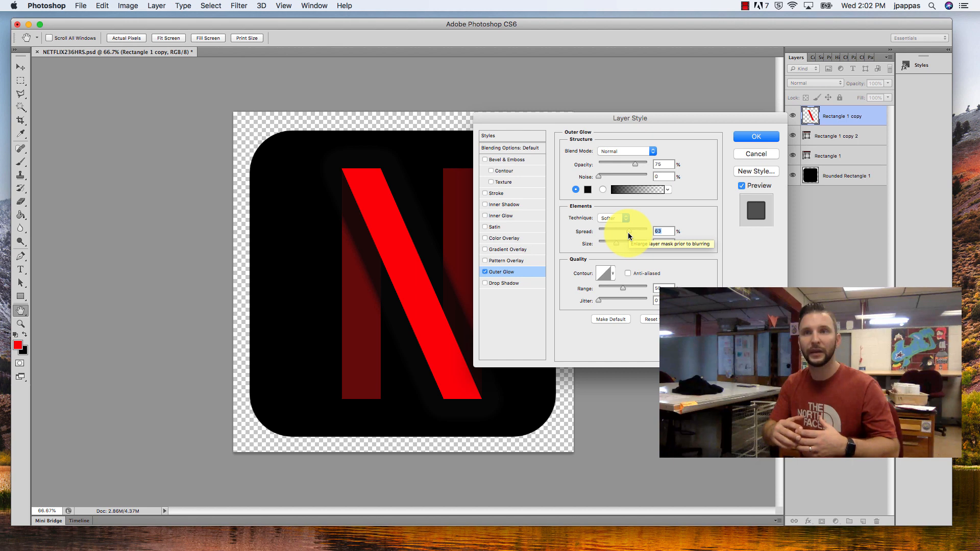
pyautogui.moveTo(628, 234)
pyautogui.mouseDown()
pyautogui.moveTo(651, 233)
pyautogui.moveTo(609, 233)
pyautogui.mouseUp()
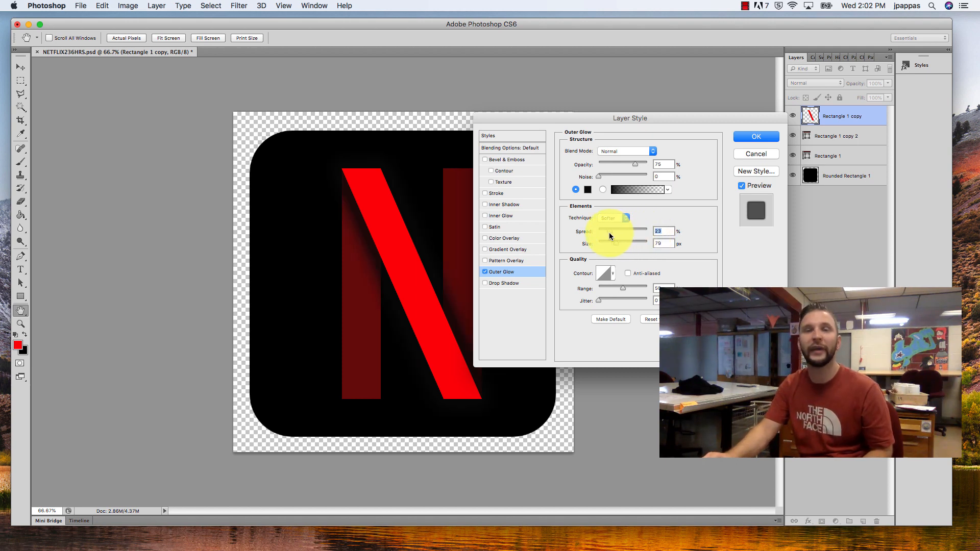
pyautogui.moveTo(609, 235); pyautogui.dragTo(609, 238)
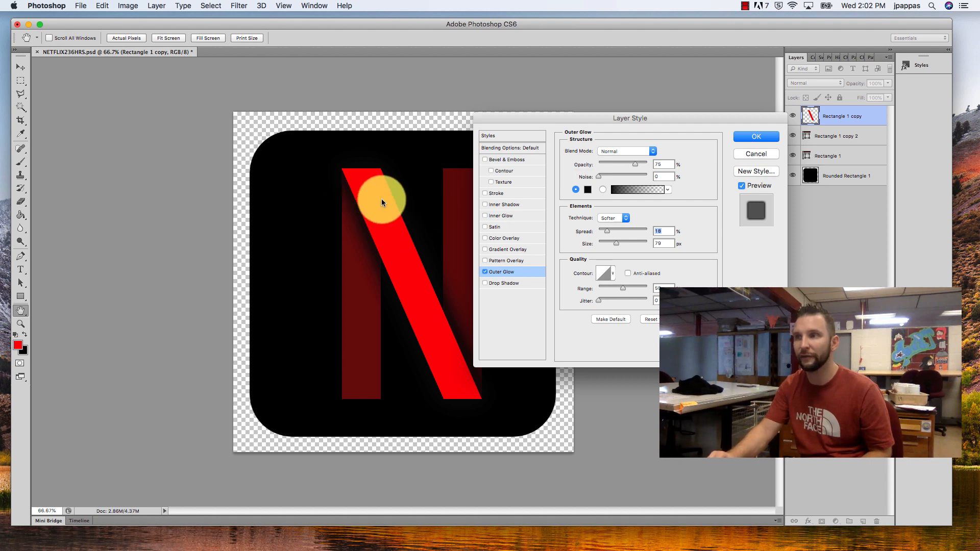
pyautogui.click(614, 244)
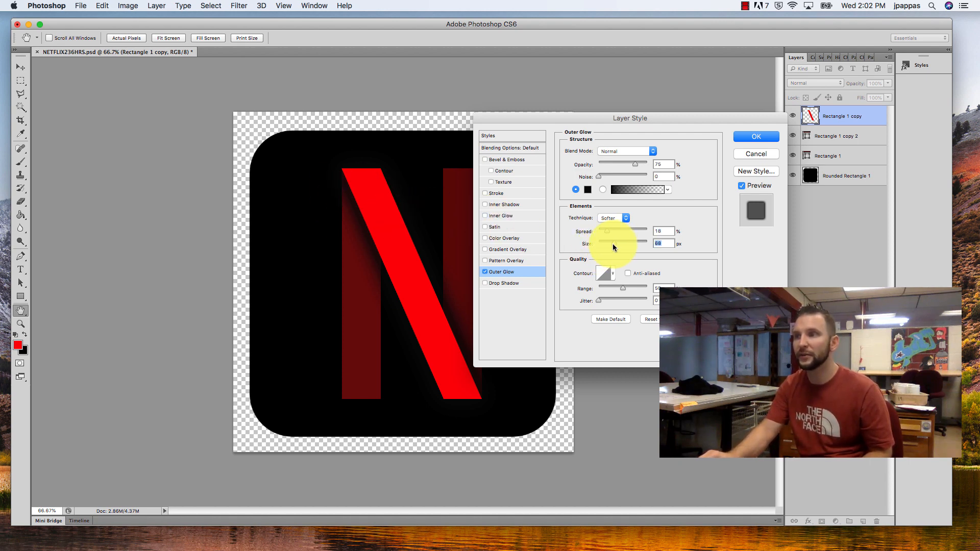
pyautogui.moveTo(613, 247); pyautogui.dragTo(611, 248)
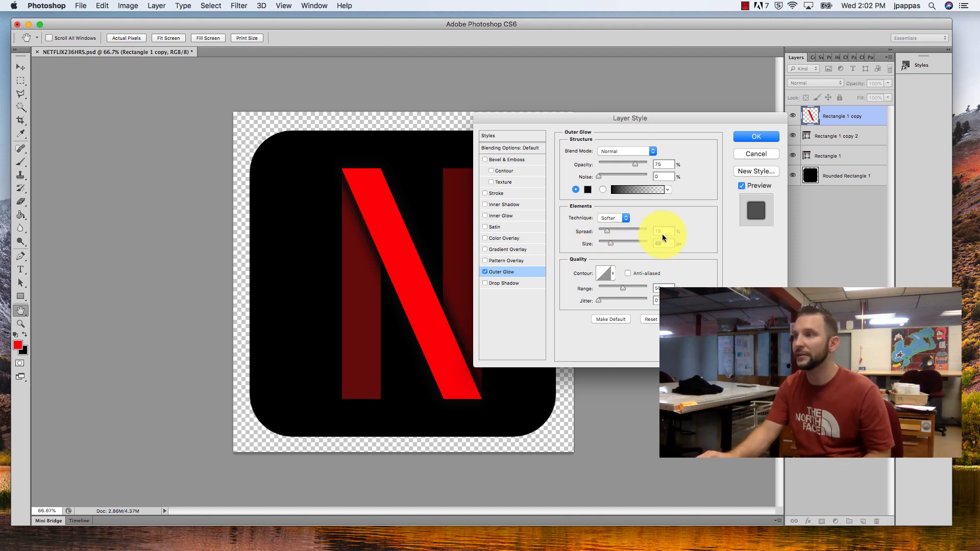
pyautogui.click(587, 237)
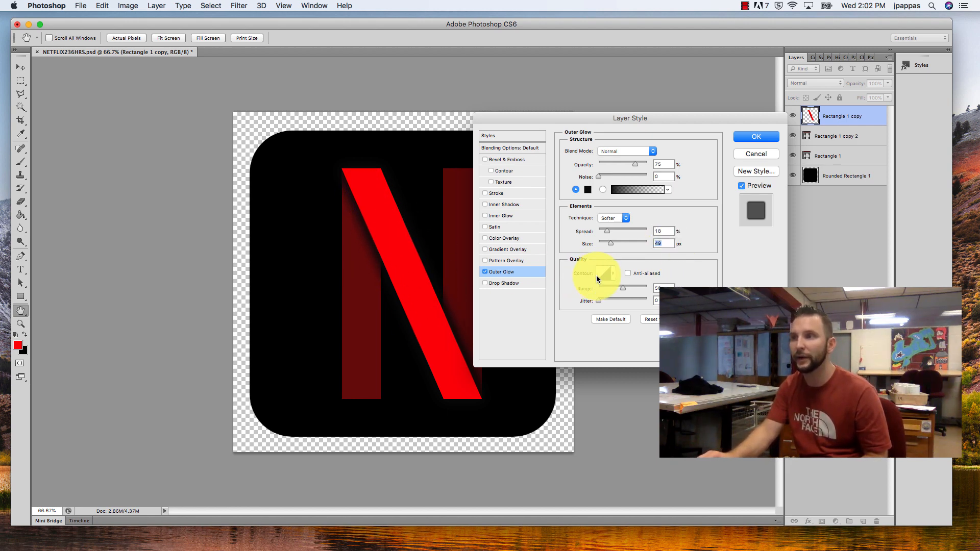
pyautogui.click(755, 137)
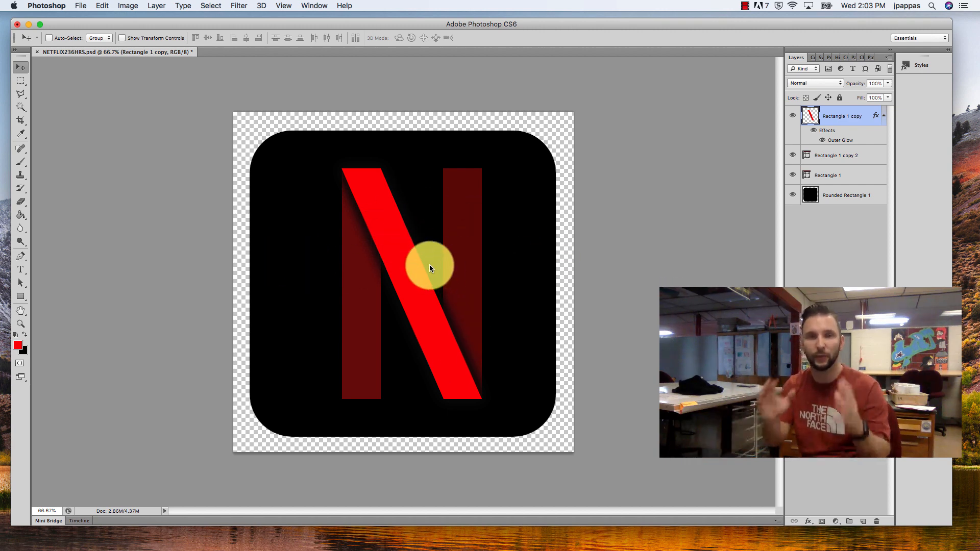
# - Rasterize the right dark bar's layer, Rectangle 1 copy 2
pyautogui.click(848, 161)
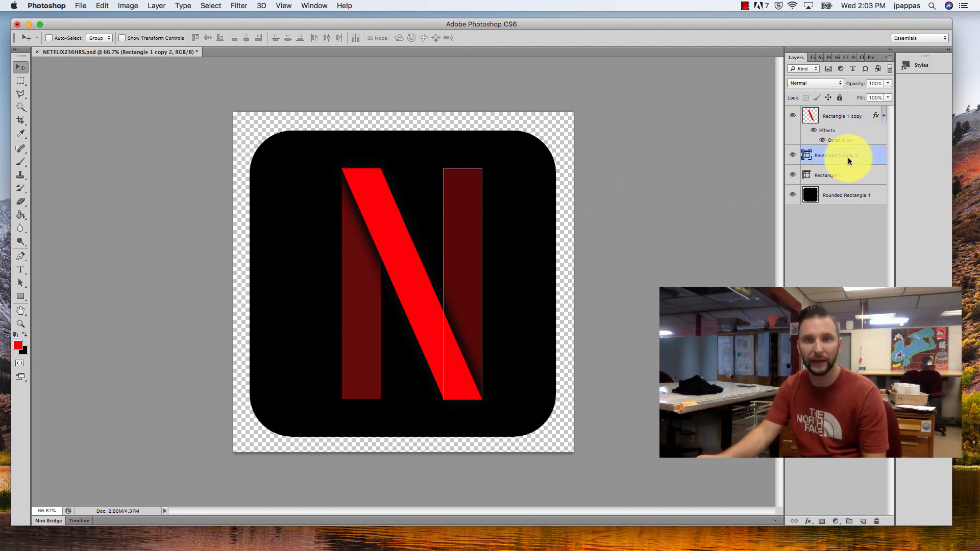
pyautogui.rightClick(847, 157)
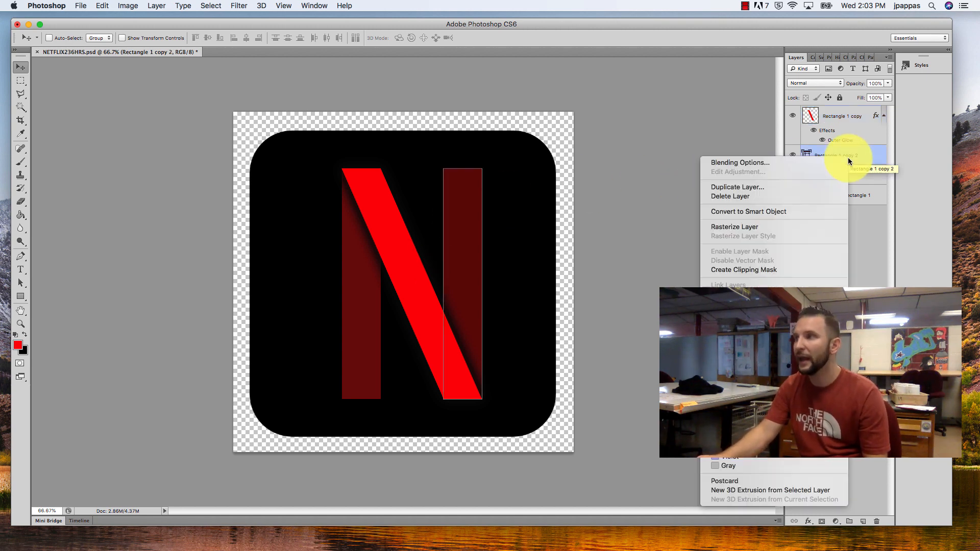
pyautogui.click(831, 227)
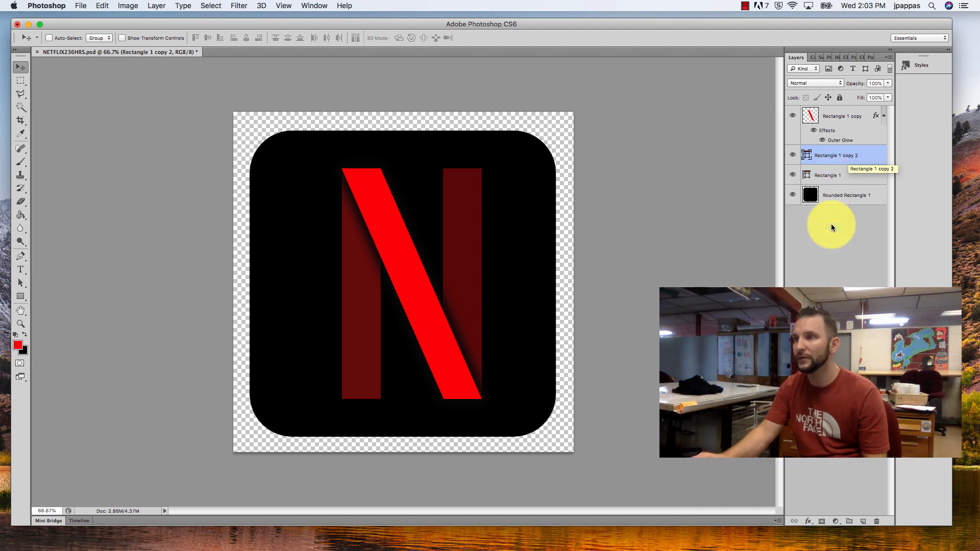
# - Rasterize the left dark bar's layer, Rectangle 1
pyautogui.click(836, 175)
pyautogui.rightClick(836, 175)
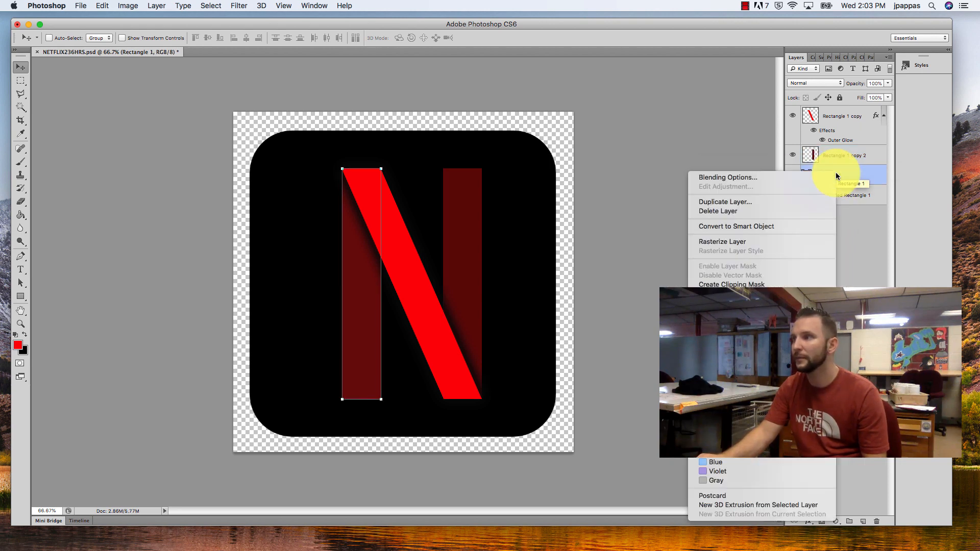
pyautogui.click(808, 241)
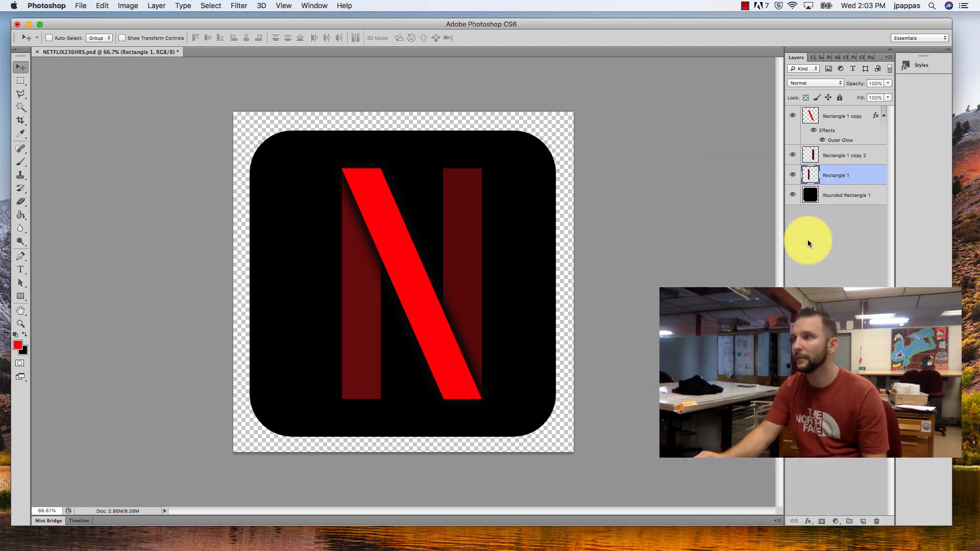
# - Merge the diagonal bar's layer and the two dark bar layers into a single N layer
pyautogui.keyDown('shift'); pyautogui.click(846, 156); pyautogui.keyUp('shift')
pyautogui.keyDown('shift'); pyautogui.click(842, 120); pyautogui.keyUp('shift')
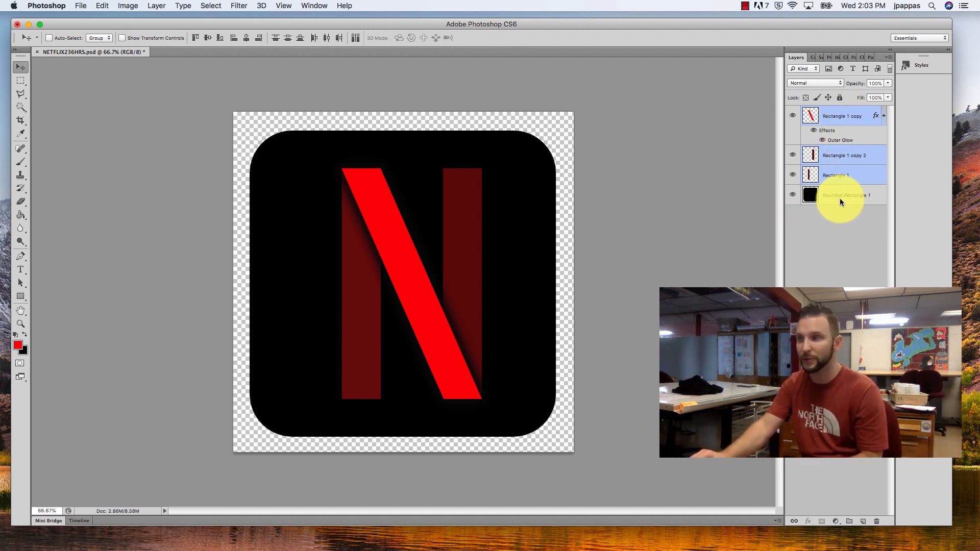
pyautogui.rightClick(850, 177)
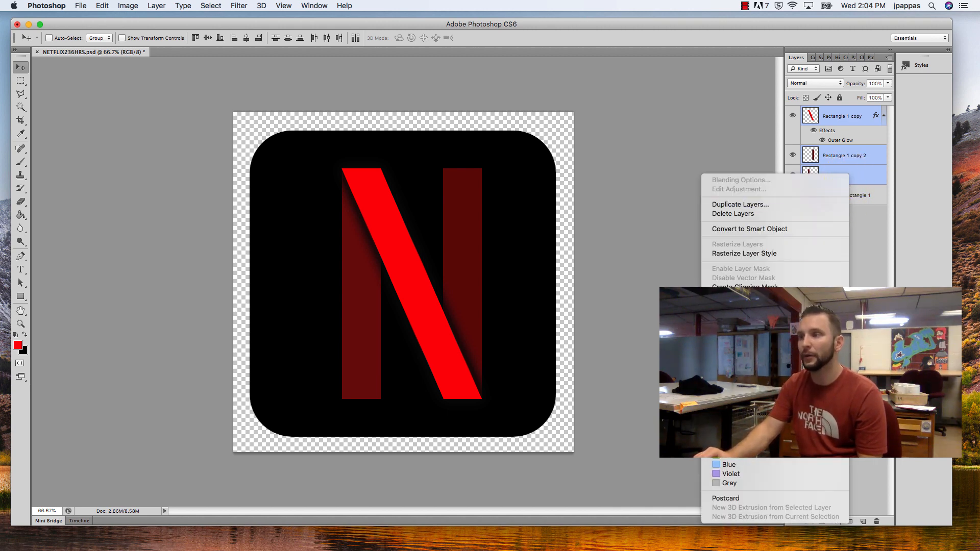
pyautogui.click(736, 385)
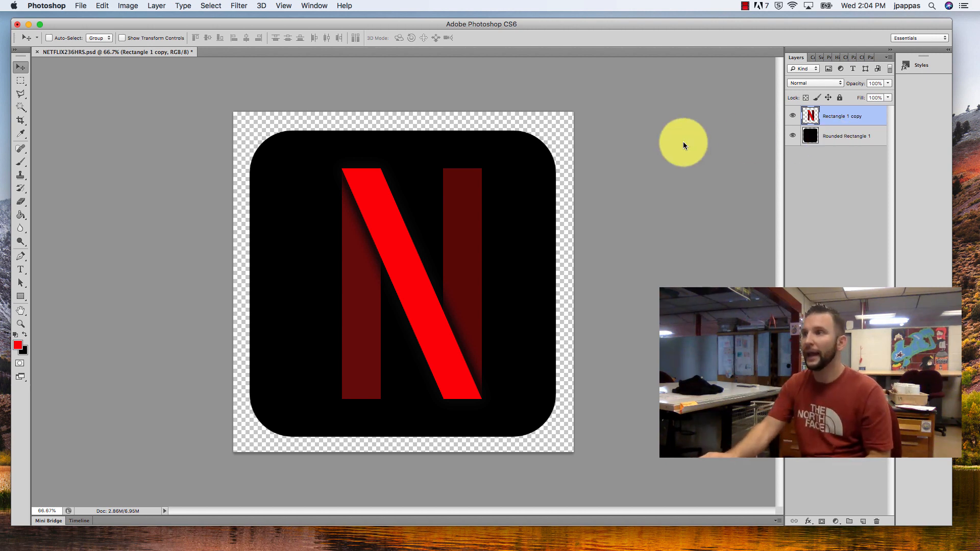
# - Move the merged N slightly up and left on the black rounded square
pyautogui.moveTo(407, 269)
pyautogui.mouseDown()
pyautogui.moveTo(327, 295)
pyautogui.moveTo(429, 200)
pyautogui.moveTo(387, 330)
pyautogui.moveTo(381, 213)
pyautogui.moveTo(457, 301)
pyautogui.moveTo(354, 282)
pyautogui.moveTo(361, 262)
pyautogui.moveTo(430, 262)
pyautogui.moveTo(388, 261)
pyautogui.moveTo(401, 257)
pyautogui.mouseUp()
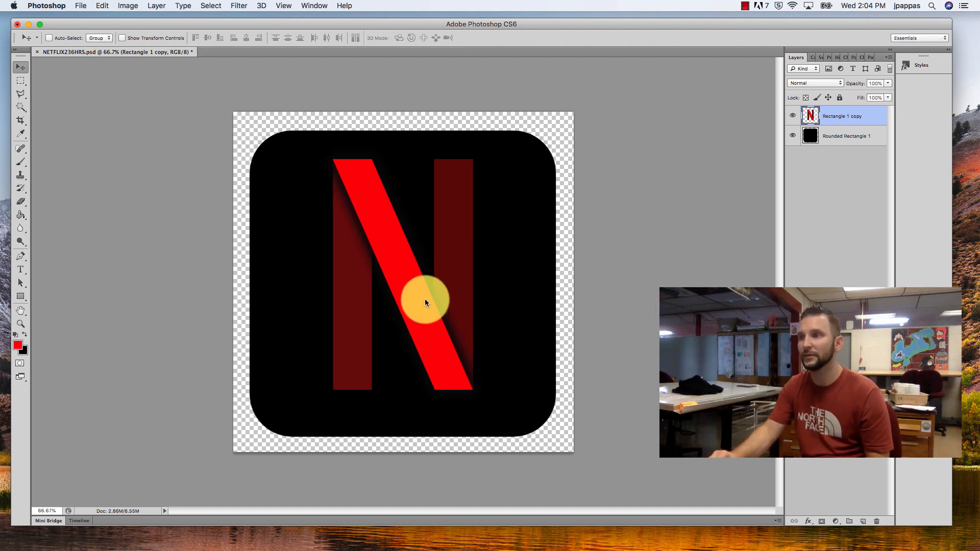
pyautogui.moveTo(425, 299); pyautogui.dragTo(431, 301)
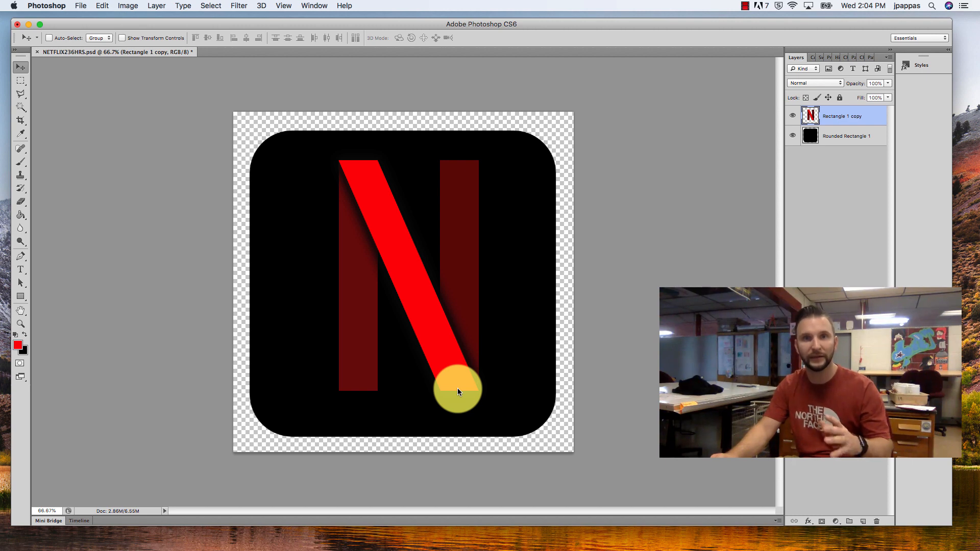
# - Swap the foreground colour to black and draw an ellipse about 751 × 154 px across the bottom of the N
pyautogui.click(20, 301)
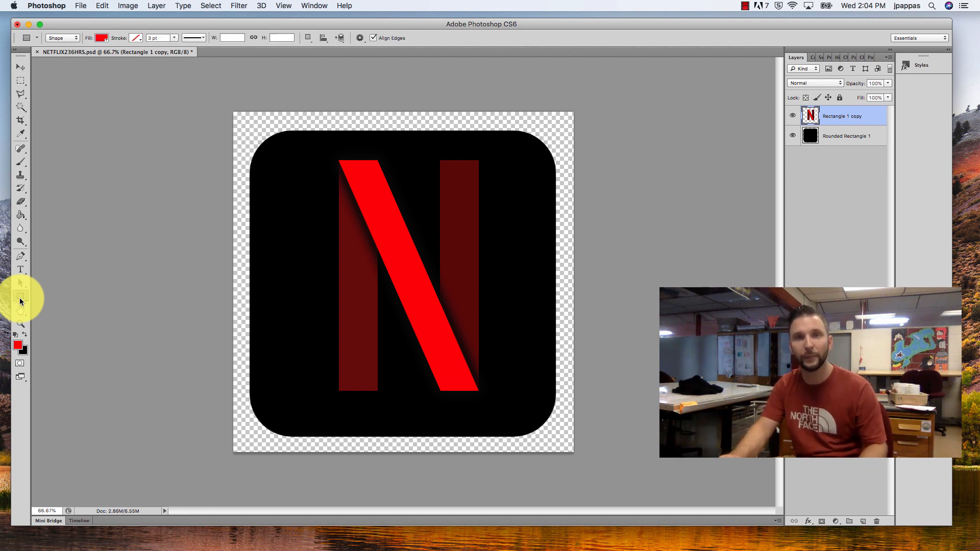
pyautogui.click(20, 301)
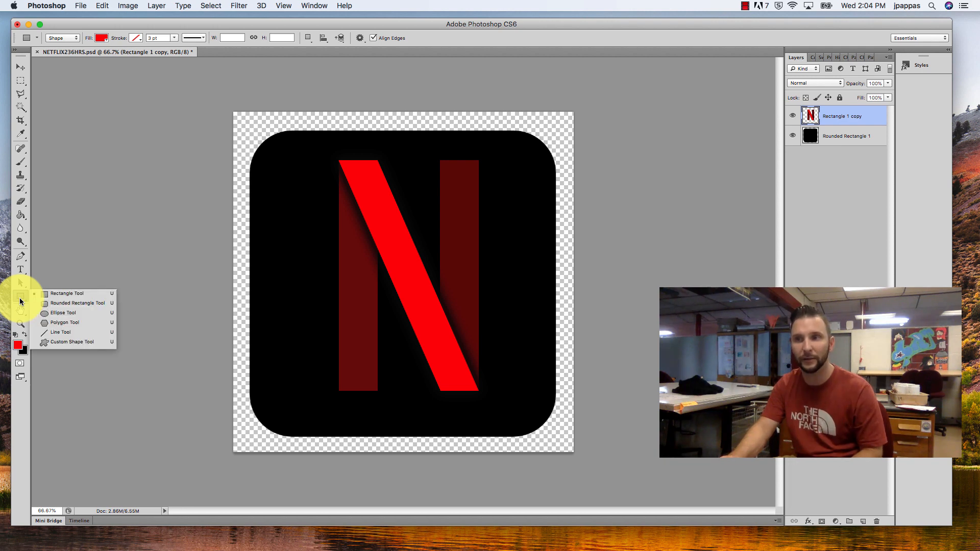
pyautogui.click(71, 316)
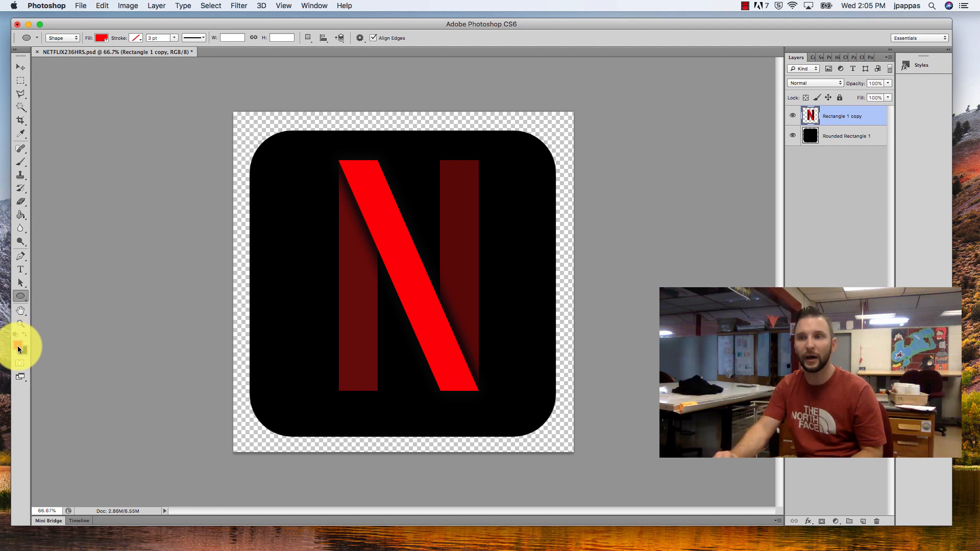
pyautogui.press('x')
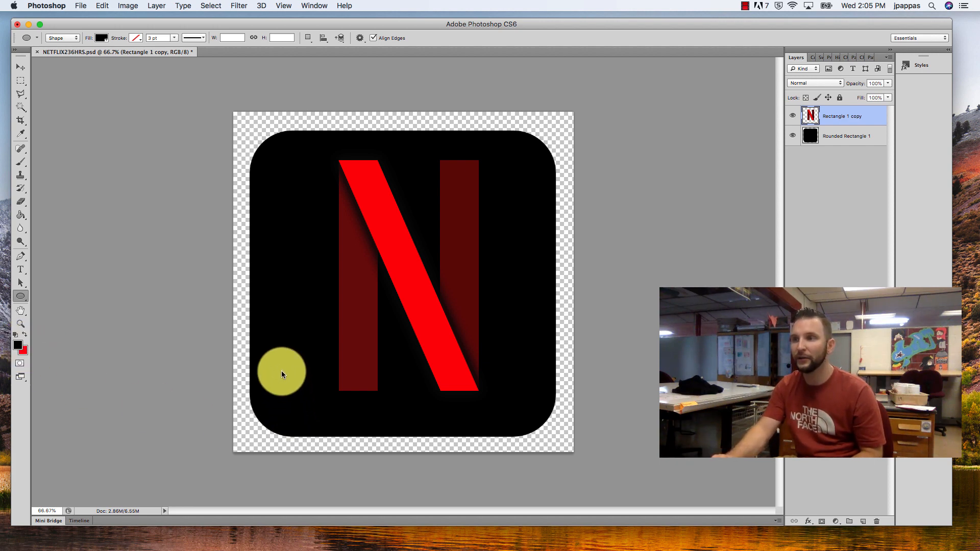
pyautogui.moveTo(282, 374); pyautogui.dragTo(537, 424)
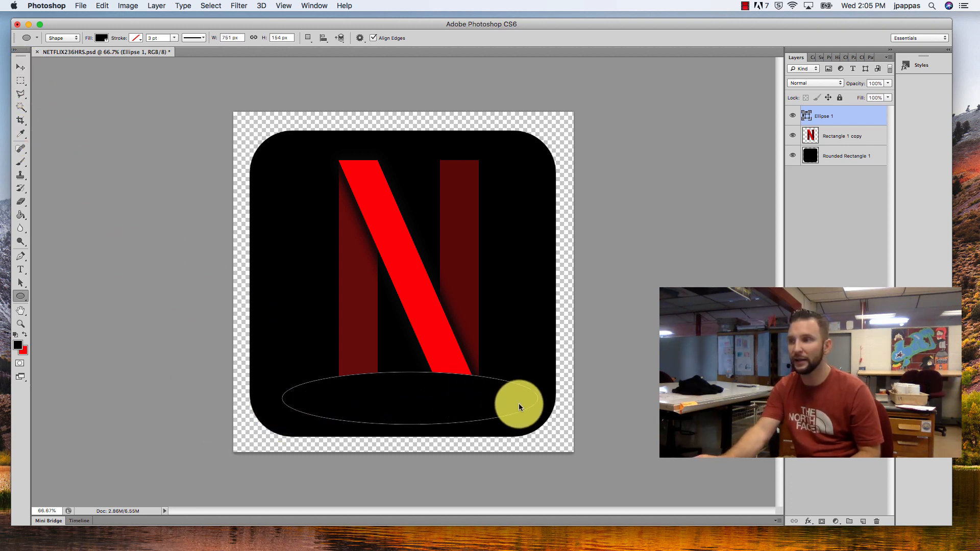
# - Lower the black ellipse until it cuts only a shallow curve into the N's base, and check the result with the N layer selected
pyautogui.click(17, 67)
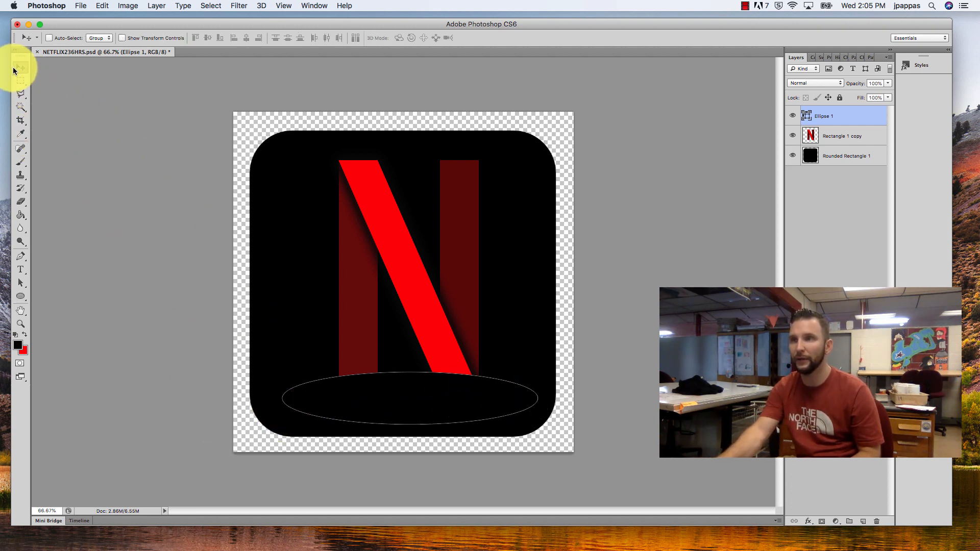
pyautogui.click(829, 135)
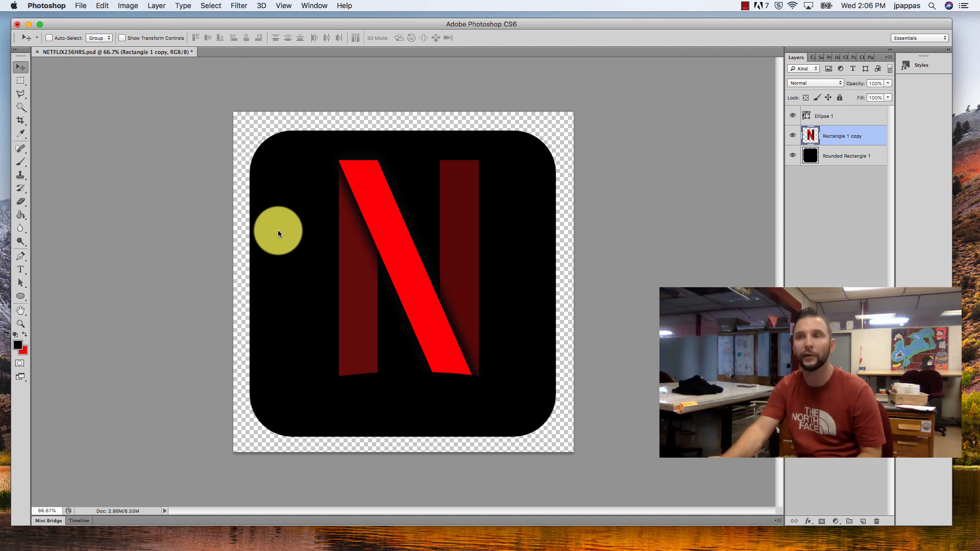
pyautogui.click(845, 123)
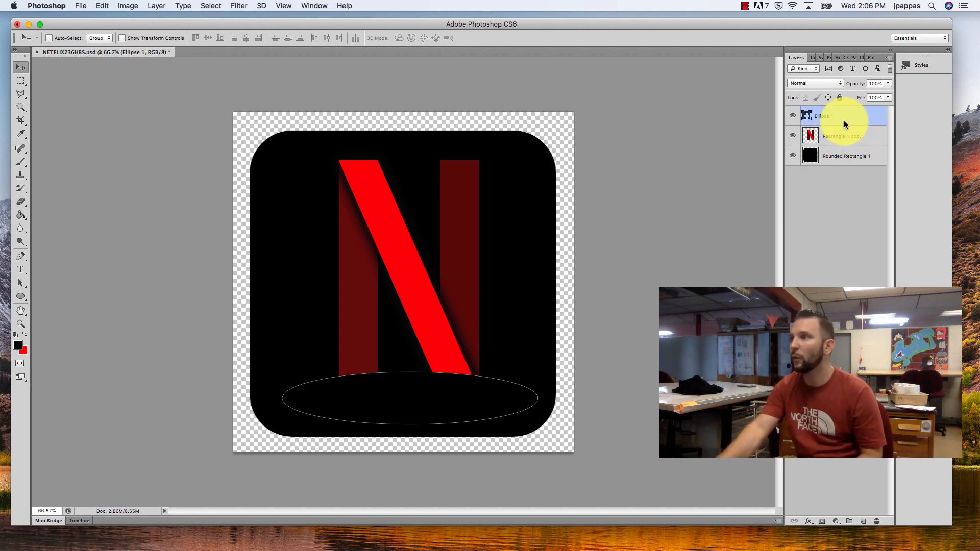
pyautogui.press('Down')
pyautogui.press('Down')
pyautogui.press('Down')
pyautogui.press('Down')
pyautogui.press('Down')
pyautogui.press('Down')
pyautogui.press('Down')
pyautogui.press('Down')
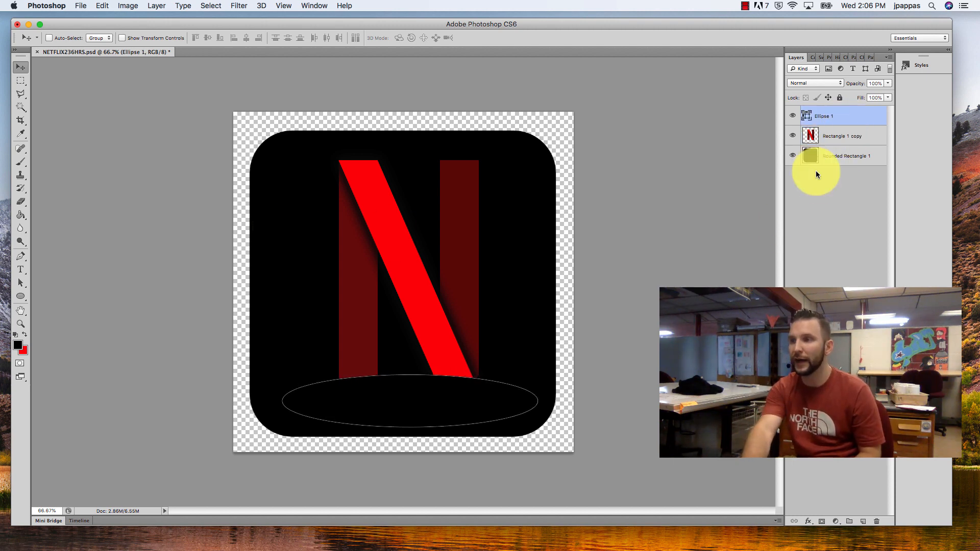
pyautogui.press('Down')
pyautogui.press('Down')
pyautogui.press('Down')
pyautogui.press('Down')
pyautogui.press('Down')
pyautogui.press('Down')
pyautogui.press('Down')
pyautogui.press('Down')
pyautogui.press('Down')
pyautogui.press('Down')
pyautogui.press('Down')
pyautogui.press('Down')
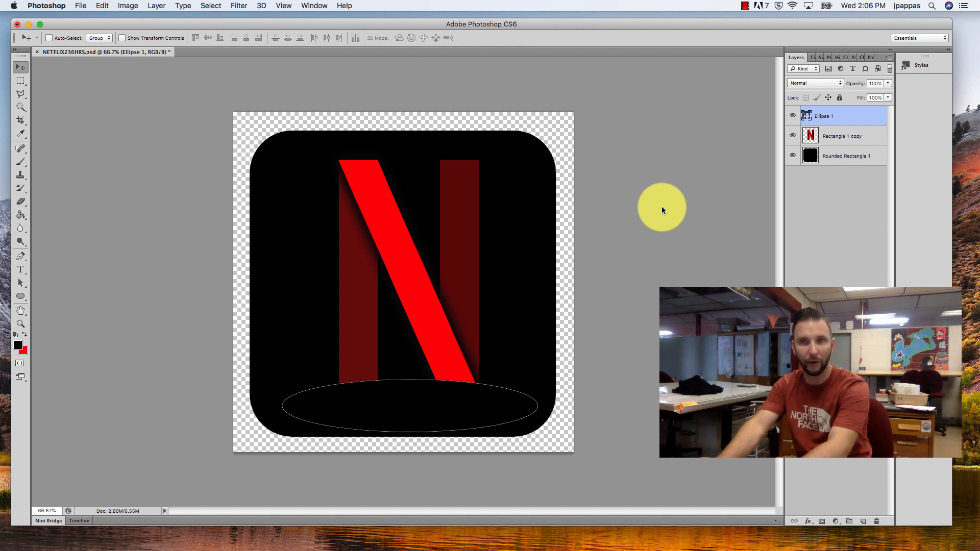
pyautogui.moveTo(384, 402)
pyautogui.mouseDown()
pyautogui.moveTo(385, 380)
pyautogui.moveTo(385, 409)
pyautogui.mouseUp()
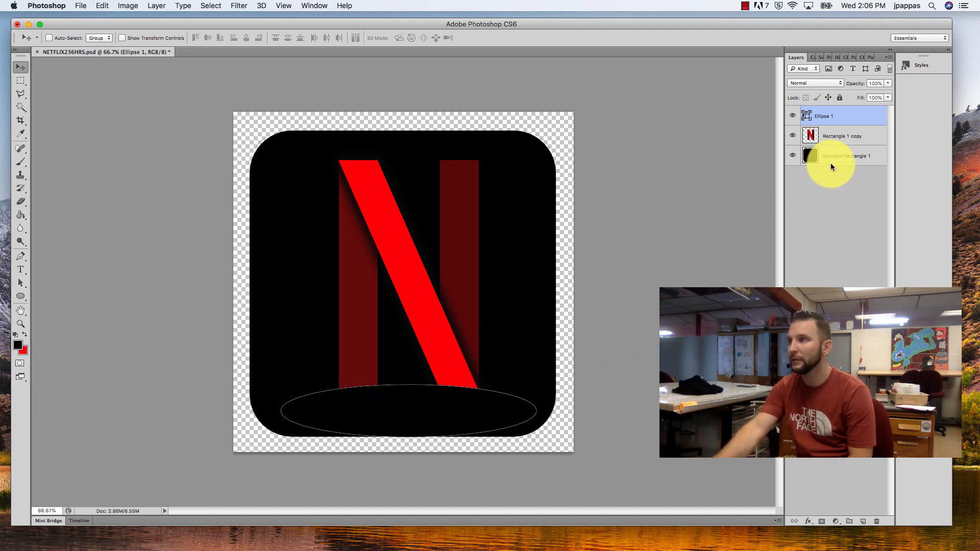
pyautogui.click(837, 140)
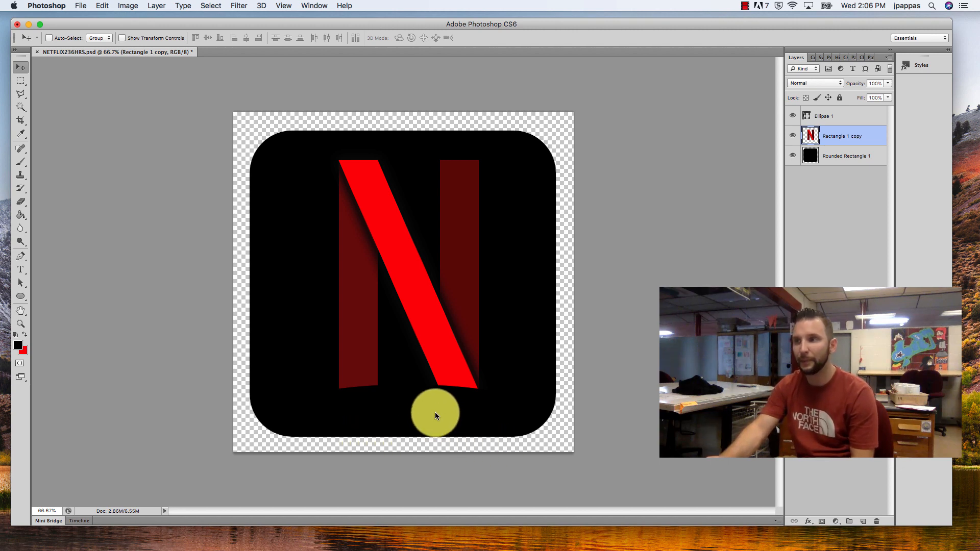
# - Move the black ellipse down clear of the N and view the flat base with the N layer selected
pyautogui.click(817, 118)
pyautogui.moveTo(443, 421)
pyautogui.mouseDown()
pyautogui.moveTo(433, 412)
pyautogui.moveTo(431, 427)
pyautogui.mouseUp()
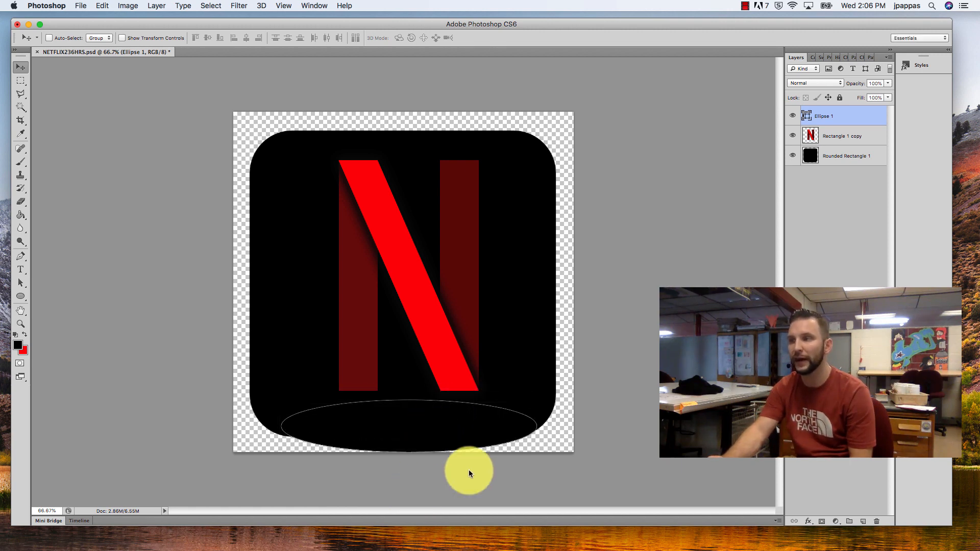
pyautogui.click(858, 136)
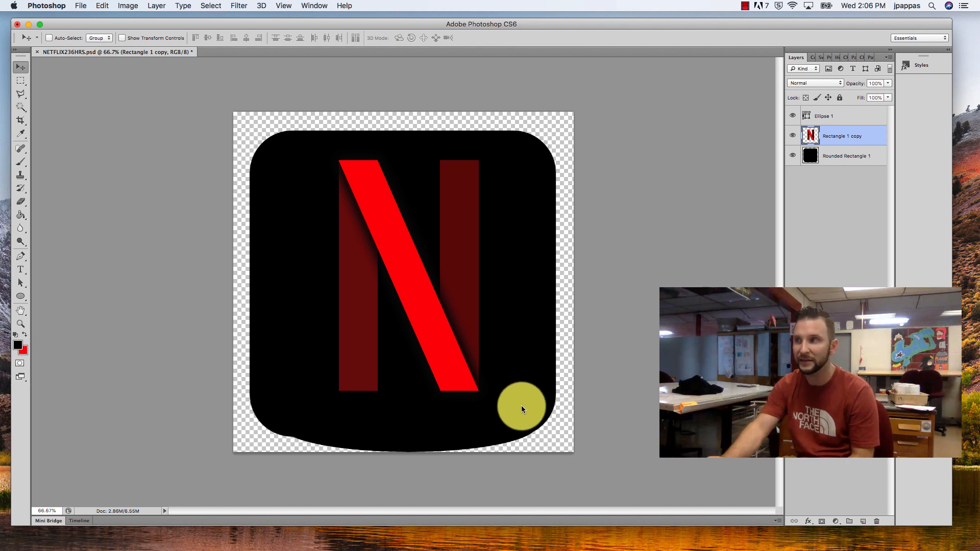
# - Nudge the black ellipse back up over the N's base and select the N layer
pyautogui.click(856, 123)
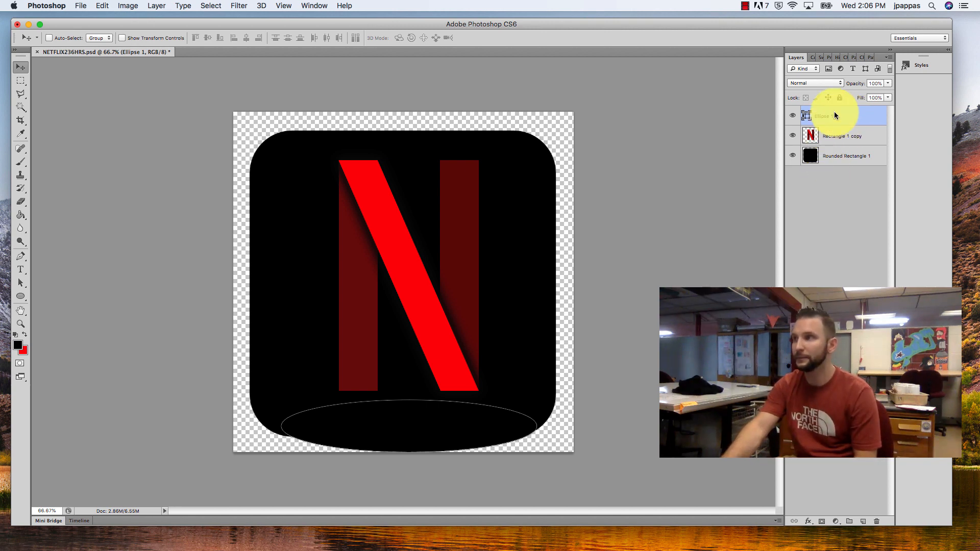
pyautogui.hotkey('shift', 'Up')
pyautogui.hotkey('shift', 'Up')
pyautogui.hotkey('shift', 'Up')
pyautogui.hotkey('shift', 'Up')
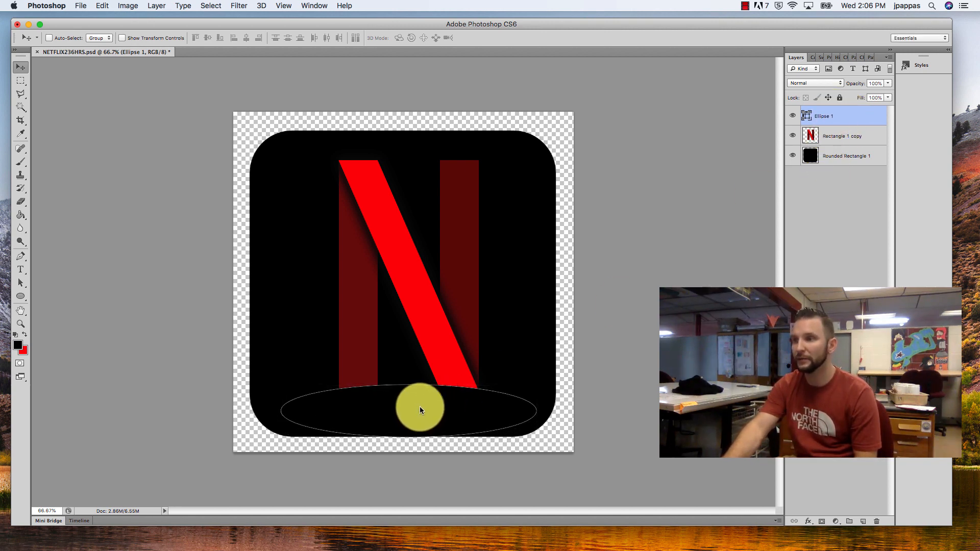
pyautogui.click(847, 129)
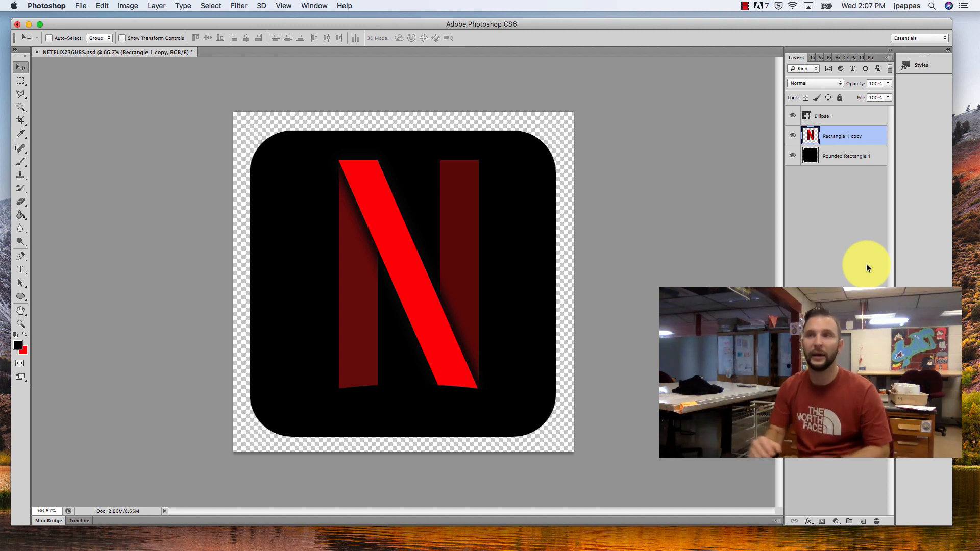
# - Open the Save As dialog for the icon document
pyautogui.click(80, 7)
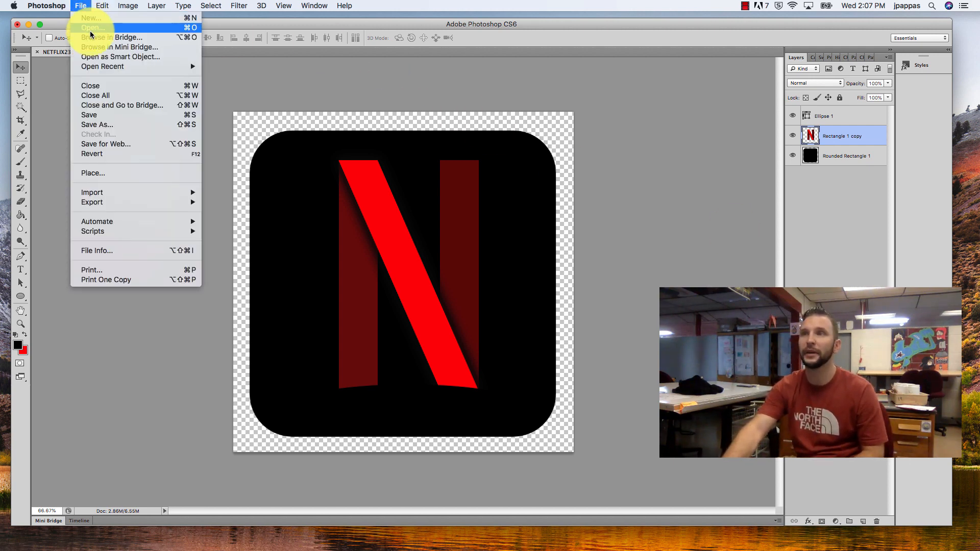
pyautogui.click(114, 124)
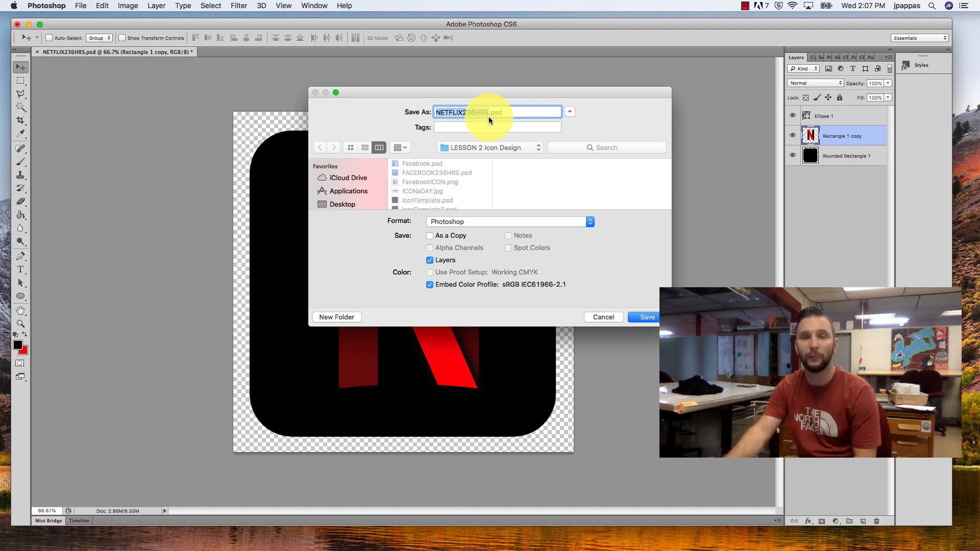
pyautogui.click(746, 5)
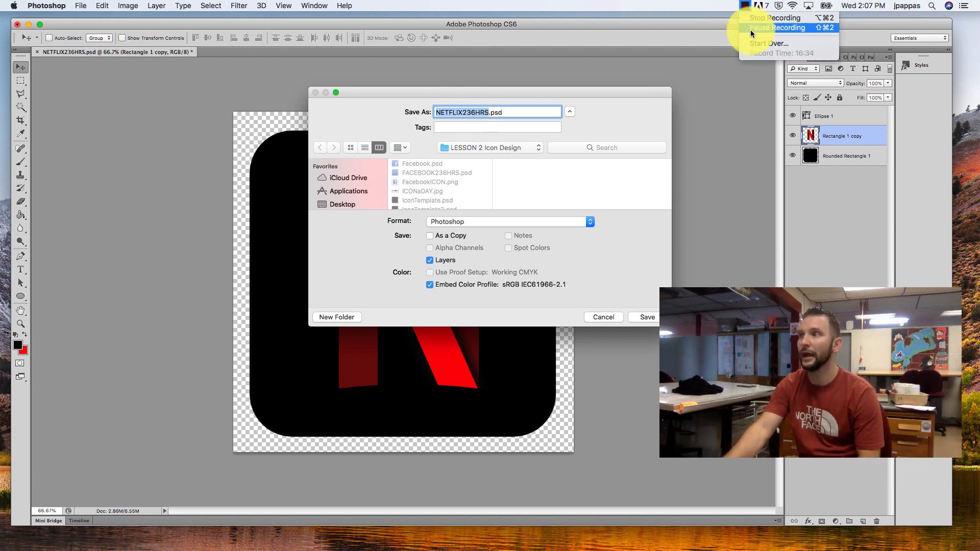